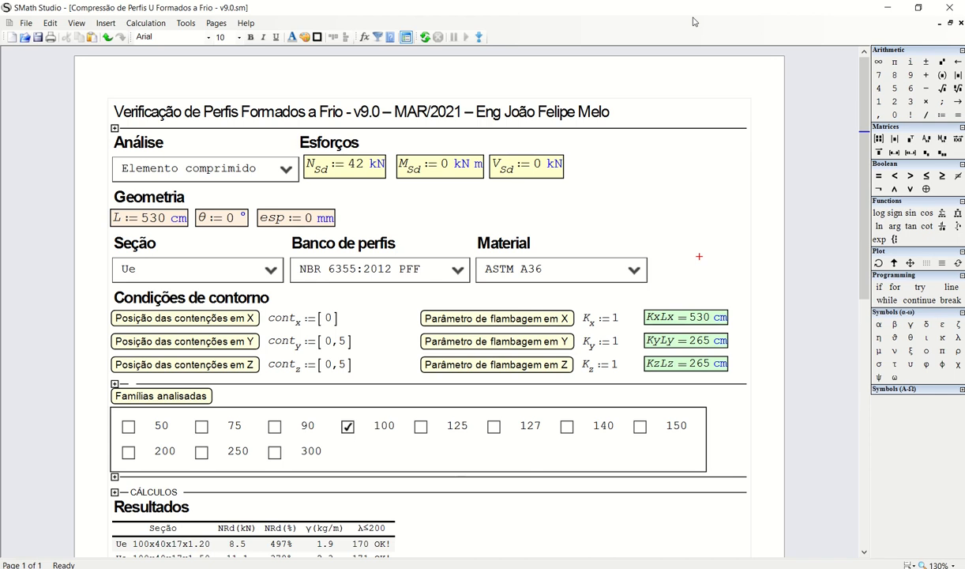
Step: Move the MSd and VSd input regions together closer to the NSd region under Esforços
{"action": "left_click", "coordinate": [629, 194]}
{"action": "left_click", "coordinate": [662, 164]}
{"action": "left_click_drag", "start_coordinate": [616, 170], "coordinate": [379, 147]}
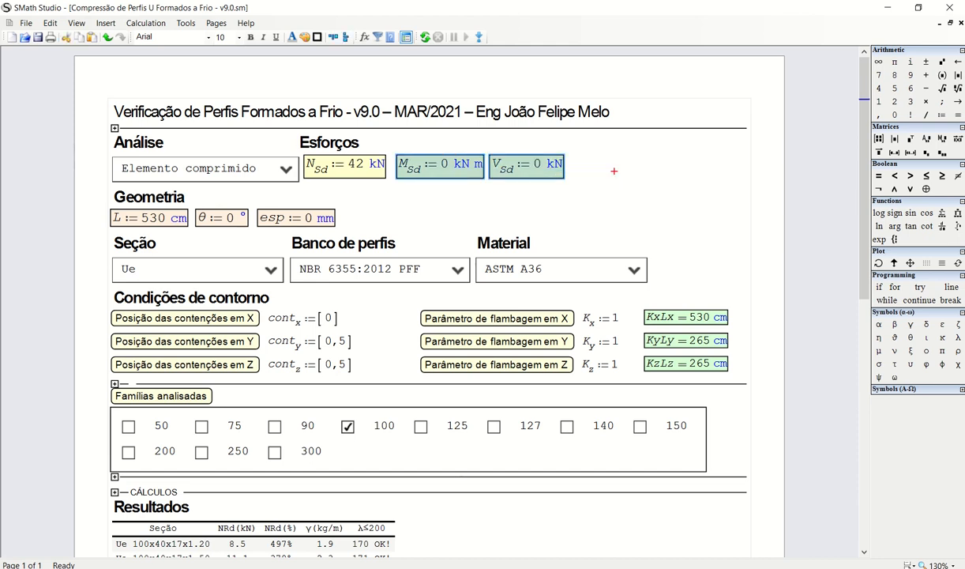
{"action": "key", "text": "Left"}
{"action": "left_click", "coordinate": [707, 202]}
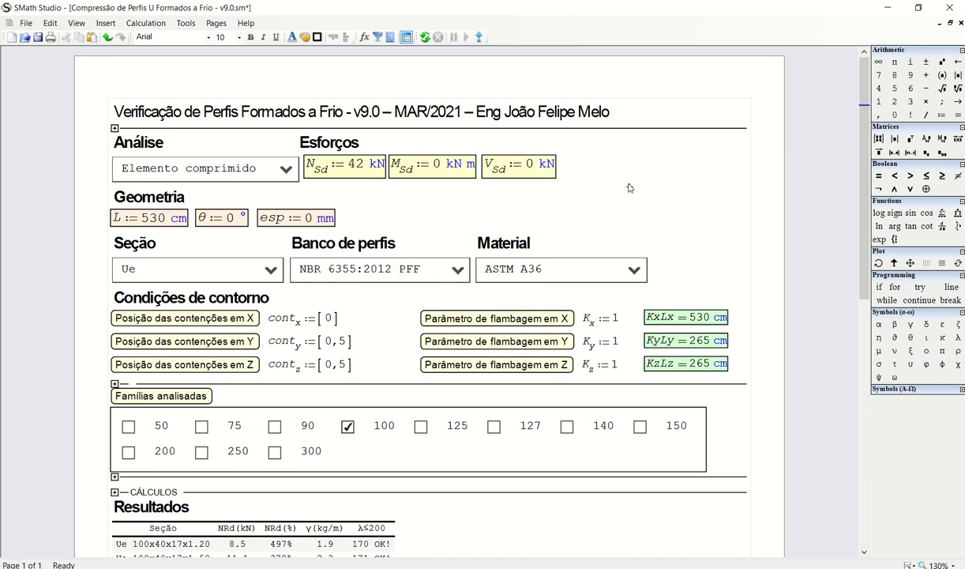
Step: Examine the available analysis types and the angle and thickness fields under Geometria
{"action": "scroll", "coordinate": [717, 172], "scroll_direction": "down", "scroll_amount": 1}
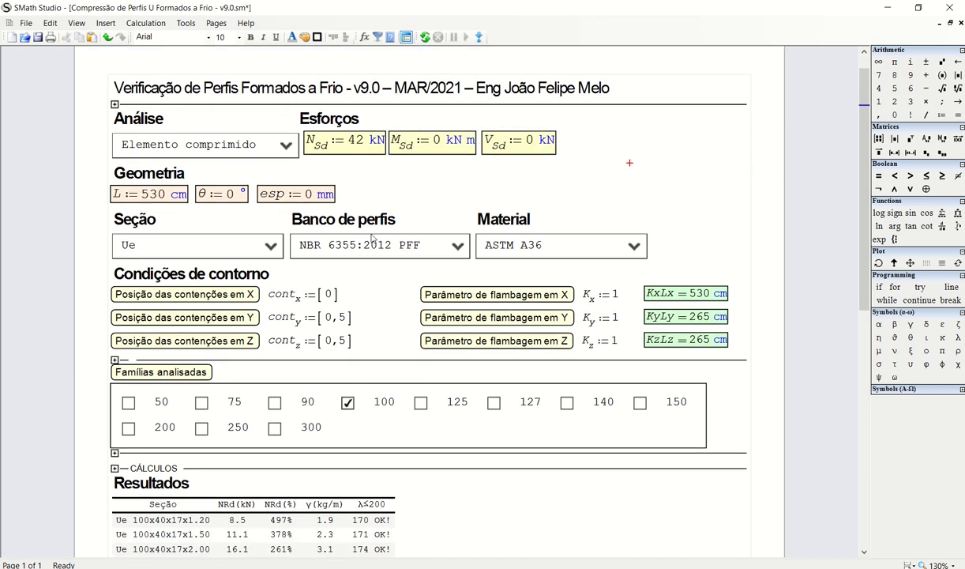
{"action": "left_click", "coordinate": [575, 178]}
{"action": "left_click", "coordinate": [159, 144]}
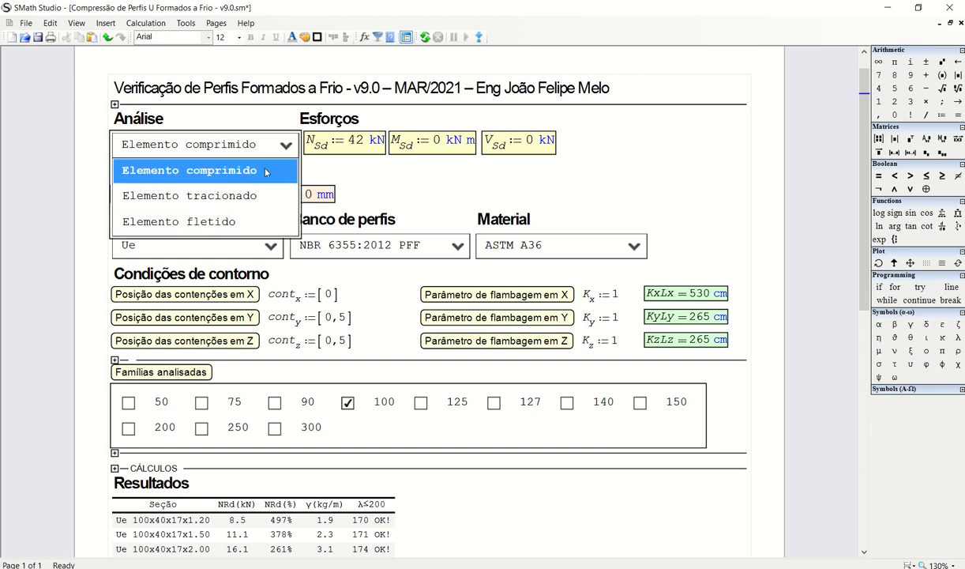
{"action": "left_click", "coordinate": [575, 171]}
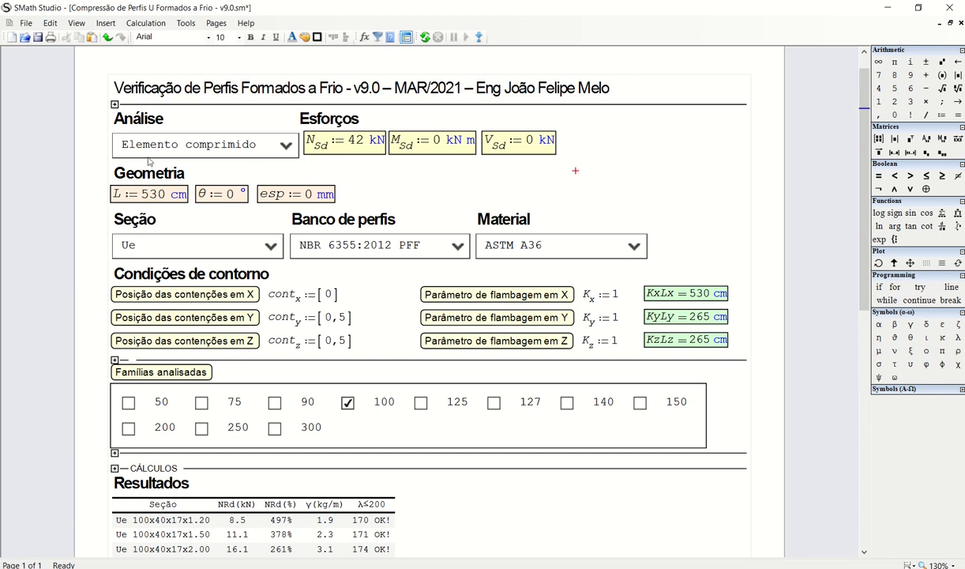
{"action": "left_click", "coordinate": [231, 195]}
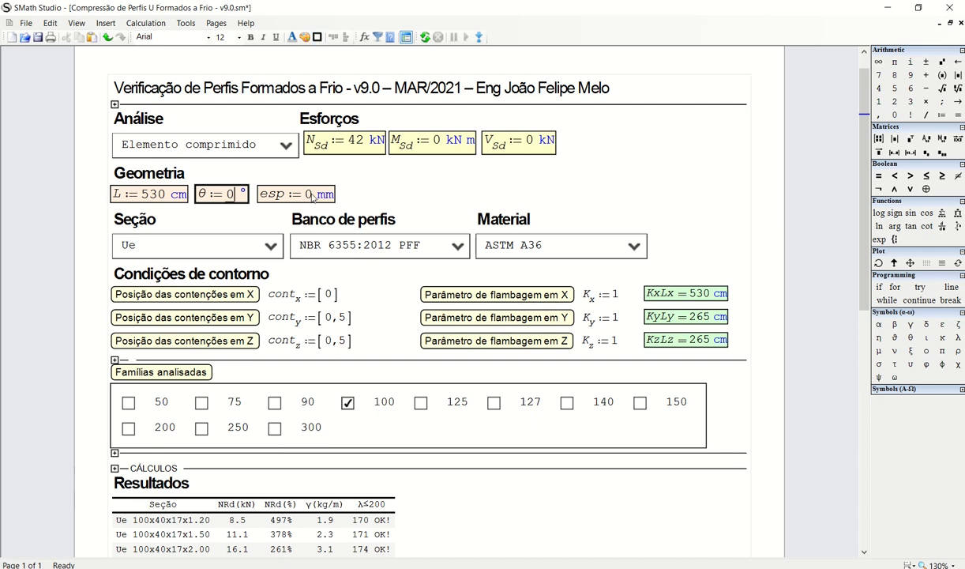
{"action": "left_click", "coordinate": [309, 195]}
{"action": "key", "text": "Left"}
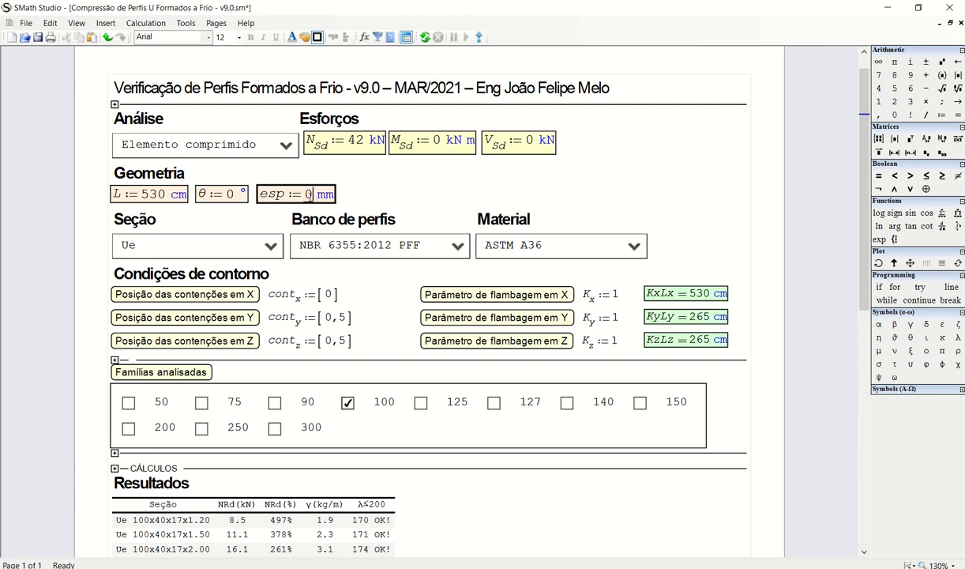
{"action": "key", "text": "shift+Right"}
{"action": "left_click", "coordinate": [378, 178]}
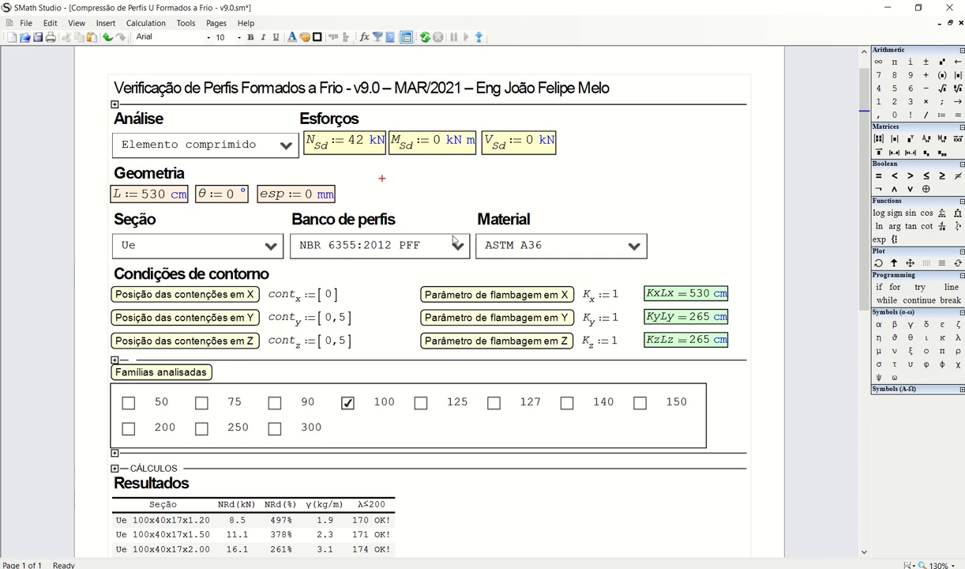
{"action": "left_click", "coordinate": [427, 173]}
Step: Expand the hidden area below the boundary conditions and look through the profile database matrices
{"action": "left_click", "coordinate": [115, 360]}
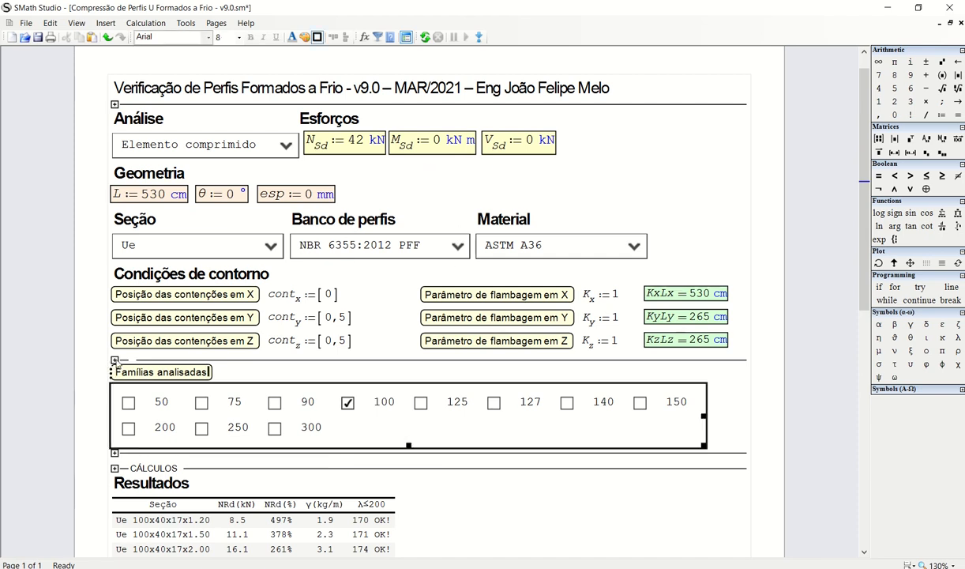
{"action": "left_click", "coordinate": [115, 360]}
{"action": "scroll", "coordinate": [221, 412], "scroll_direction": "down", "scroll_amount": 5}
{"action": "scroll", "coordinate": [228, 411], "scroll_direction": "down", "scroll_amount": 15}
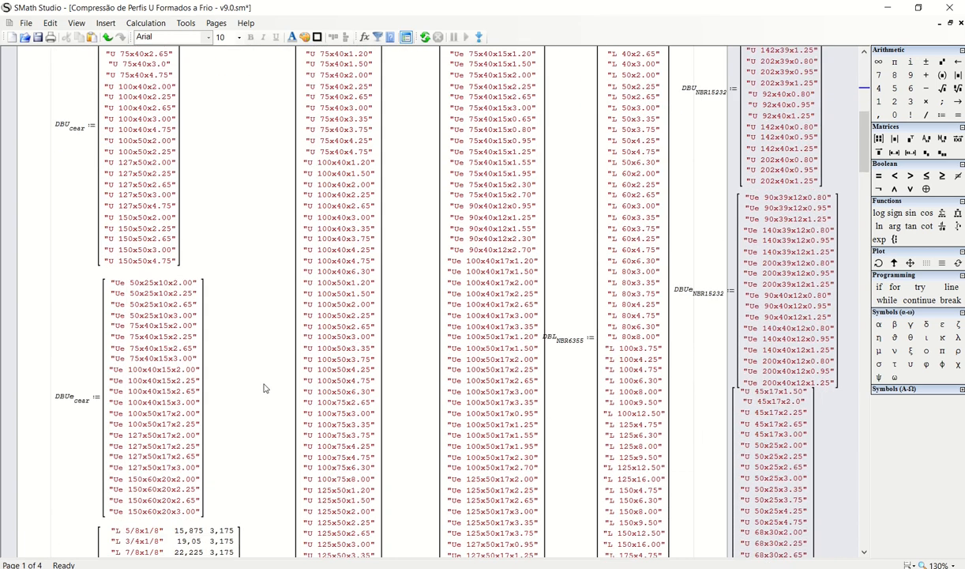
{"action": "double_click", "coordinate": [267, 274]}
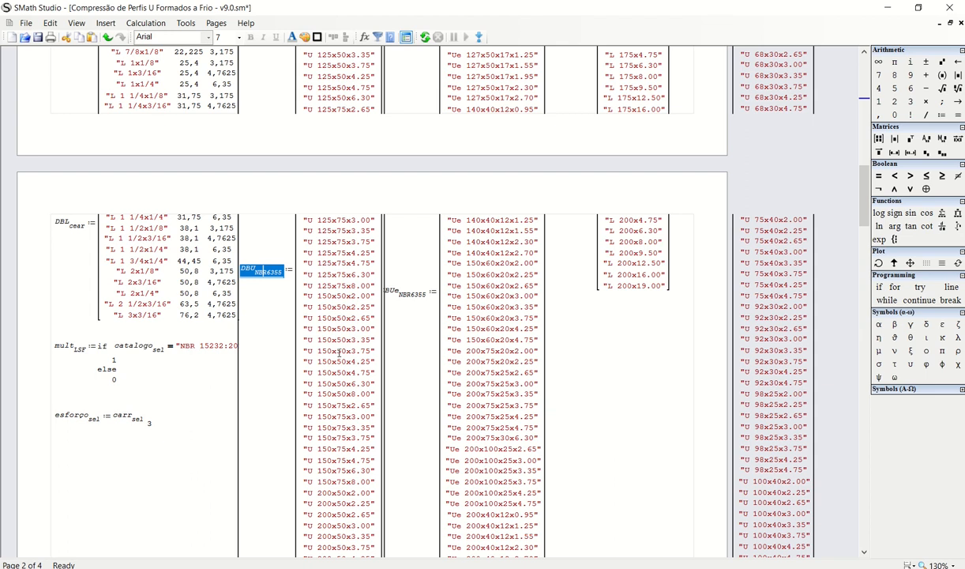
{"action": "scroll", "coordinate": [341, 332], "scroll_direction": "up", "scroll_amount": 5}
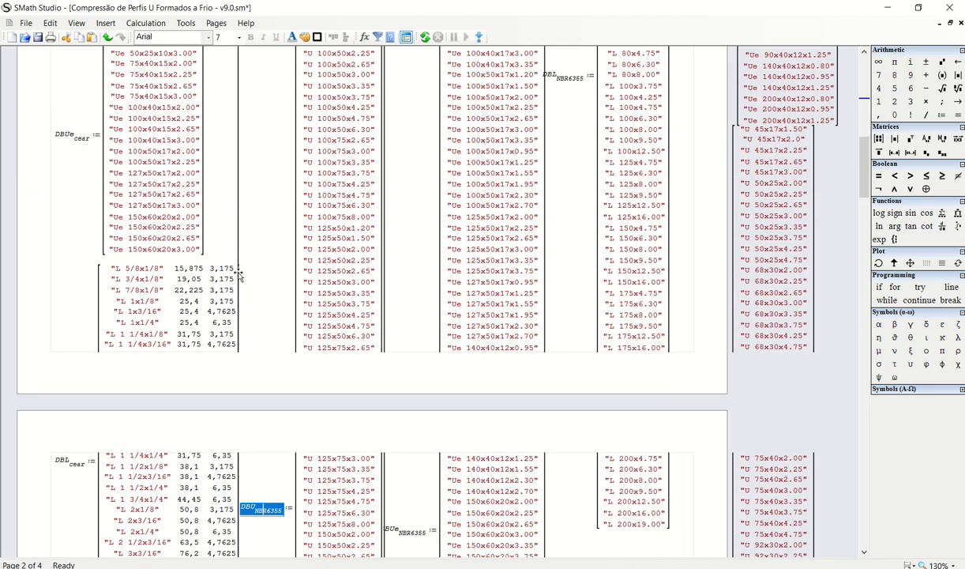
{"action": "scroll", "coordinate": [238, 274], "scroll_direction": "up", "scroll_amount": 2}
{"action": "scroll", "coordinate": [238, 274], "scroll_direction": "up", "scroll_amount": 3}
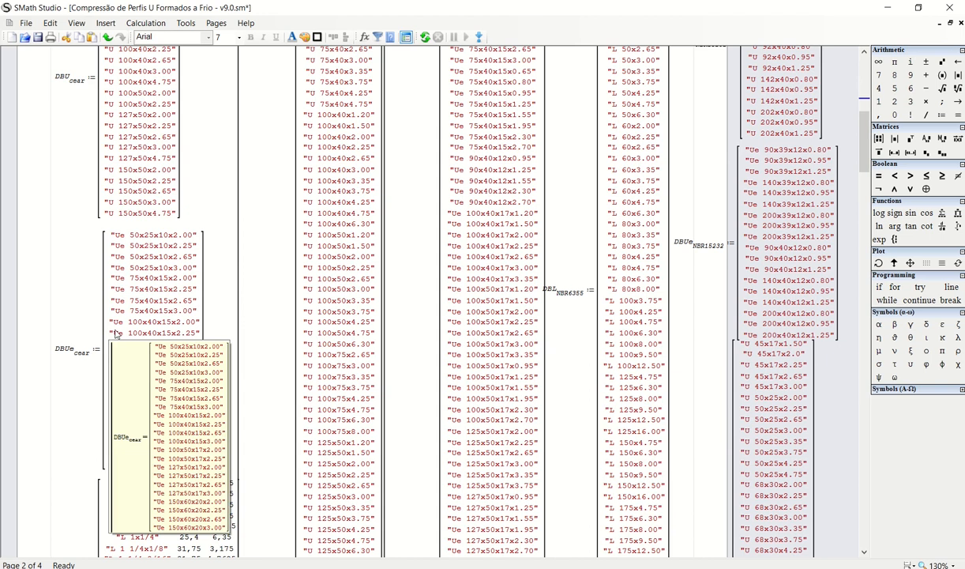
Step: Inspect the Aço Cearense and NBR 6355 profile lists, and collapse the database area again
{"action": "left_click", "coordinate": [109, 297]}
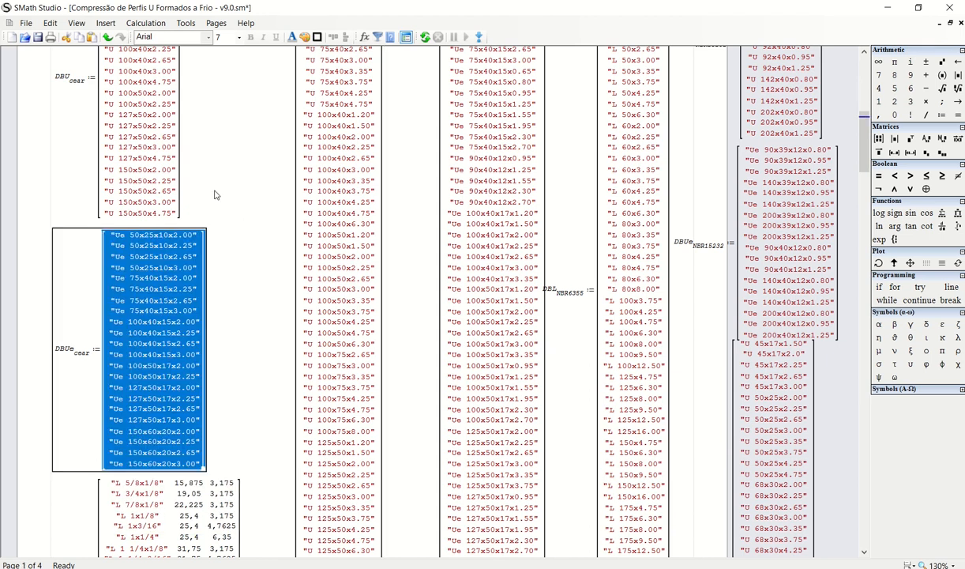
{"action": "scroll", "coordinate": [122, 241], "scroll_direction": "up", "scroll_amount": 2}
{"action": "left_click", "coordinate": [122, 244]}
{"action": "left_click", "coordinate": [263, 194]}
{"action": "scroll", "coordinate": [263, 193], "scroll_direction": "up", "scroll_amount": 4}
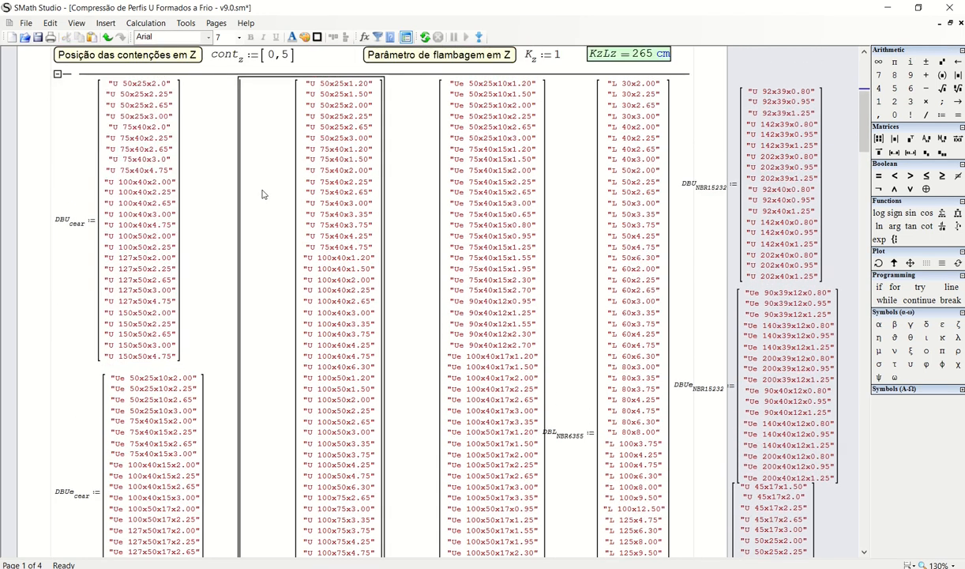
{"action": "left_click", "coordinate": [56, 218]}
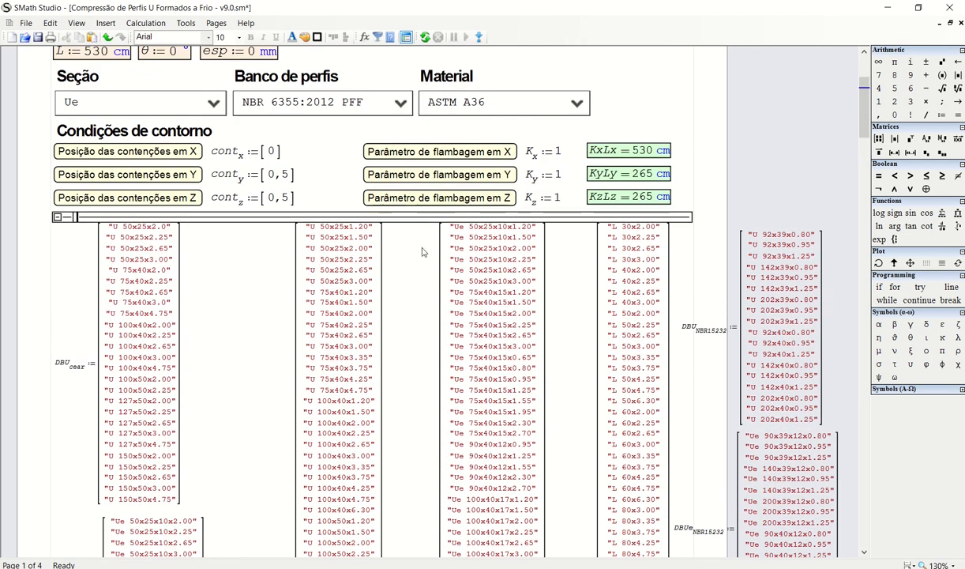
{"action": "left_click", "coordinate": [338, 236]}
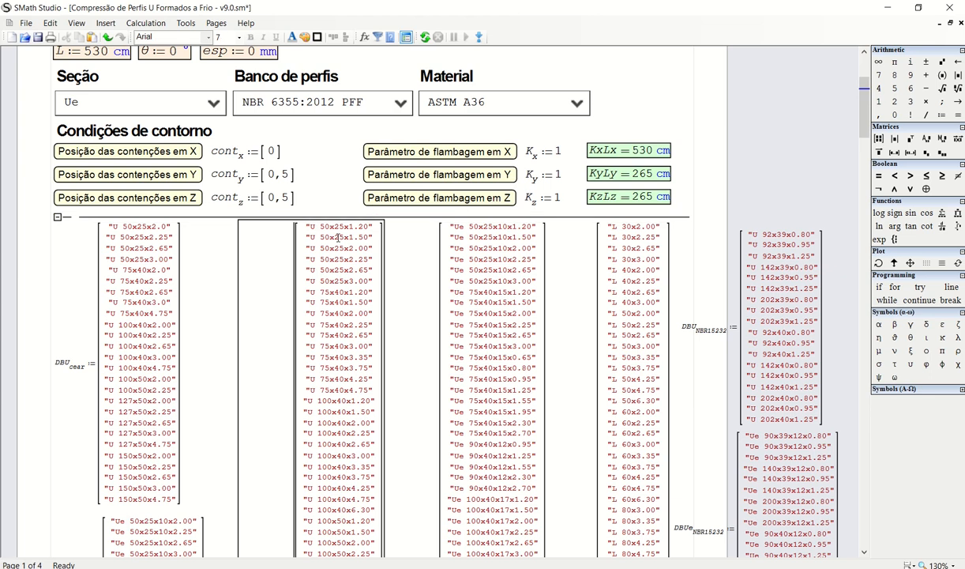
{"action": "left_click", "coordinate": [57, 216]}
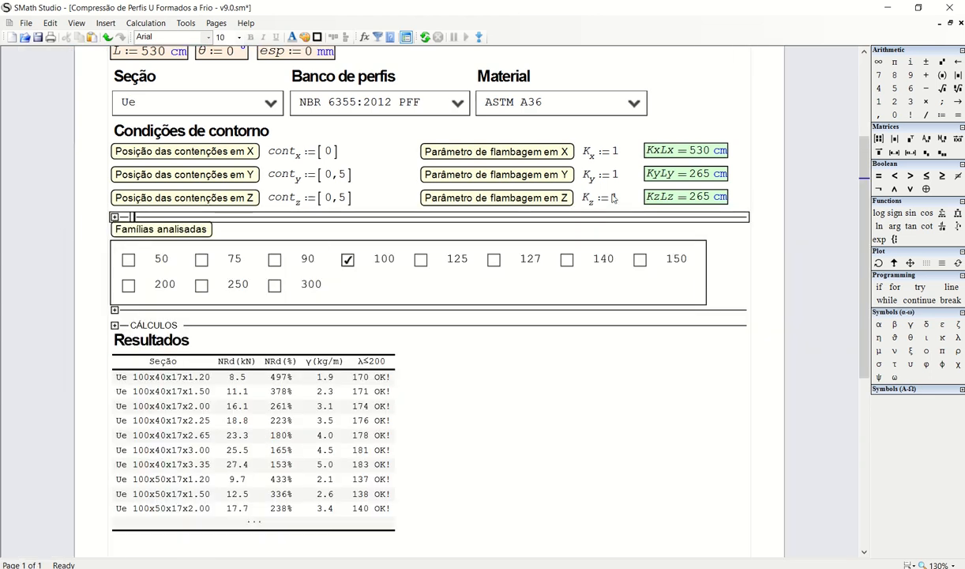
{"action": "left_click", "coordinate": [691, 112]}
{"action": "scroll", "coordinate": [577, 162], "scroll_direction": "up", "scroll_amount": 5}
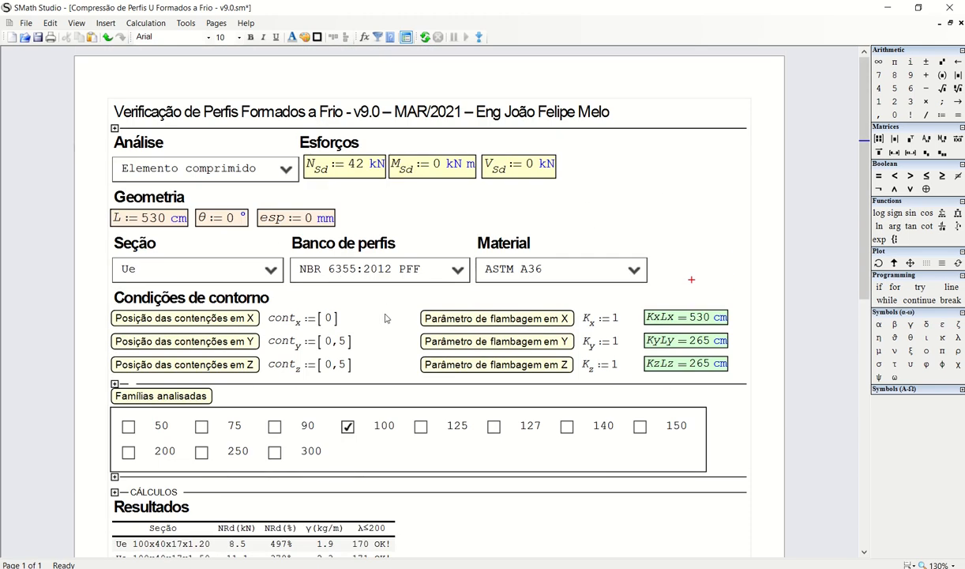
{"action": "left_click_drag", "start_coordinate": [385, 317], "coordinate": [210, 348]}
{"action": "left_click", "coordinate": [382, 302]}
Step: Set the section type to U and the profile database to Arcelor Mittal
{"action": "scroll", "coordinate": [771, 231], "scroll_direction": "down", "scroll_amount": 3}
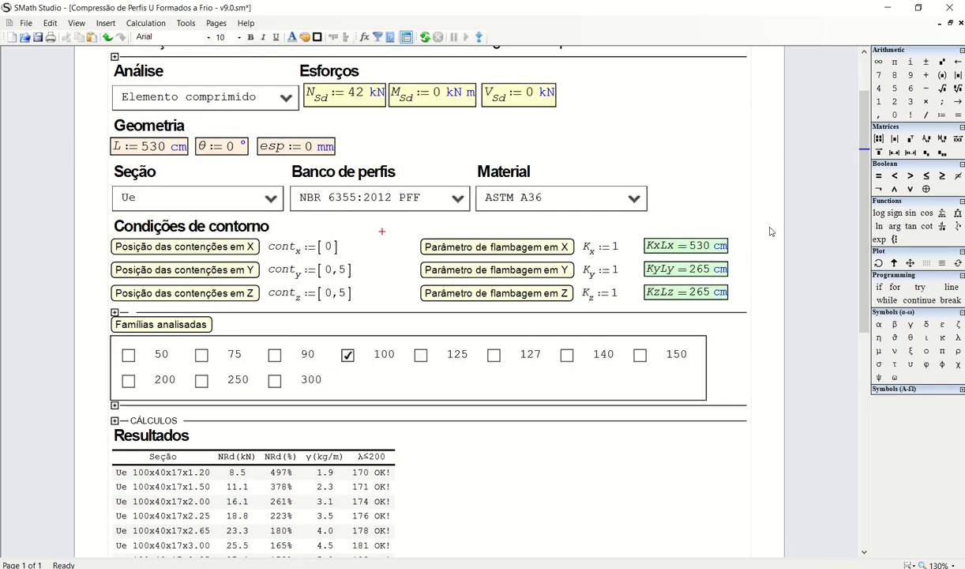
{"action": "left_click", "coordinate": [261, 172]}
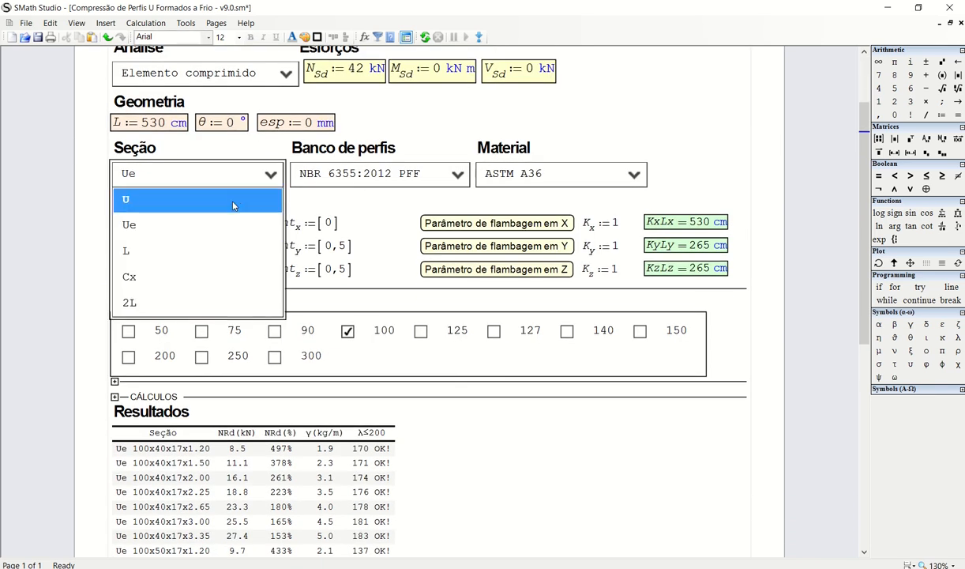
{"action": "left_click", "coordinate": [233, 203]}
{"action": "left_click", "coordinate": [427, 175]}
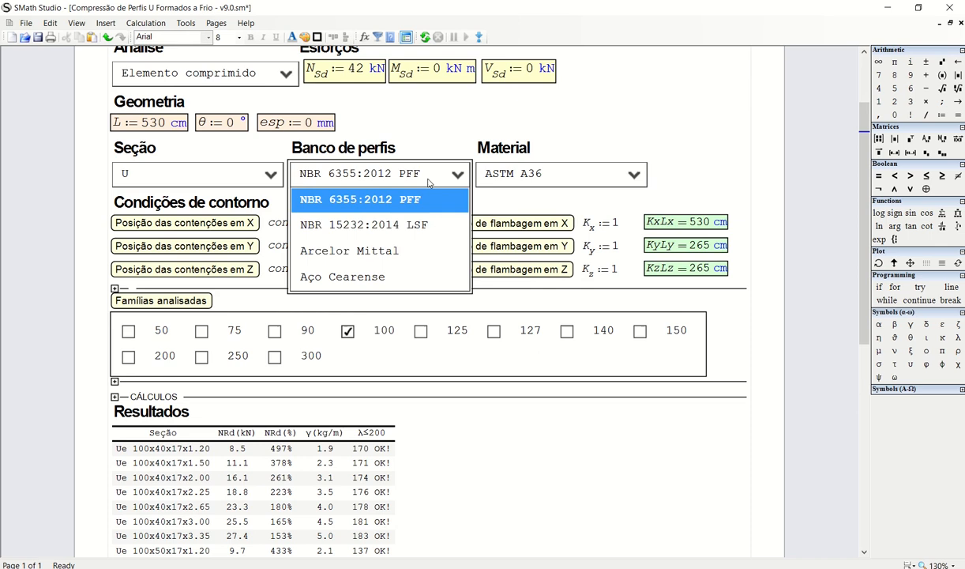
{"action": "left_click", "coordinate": [404, 251]}
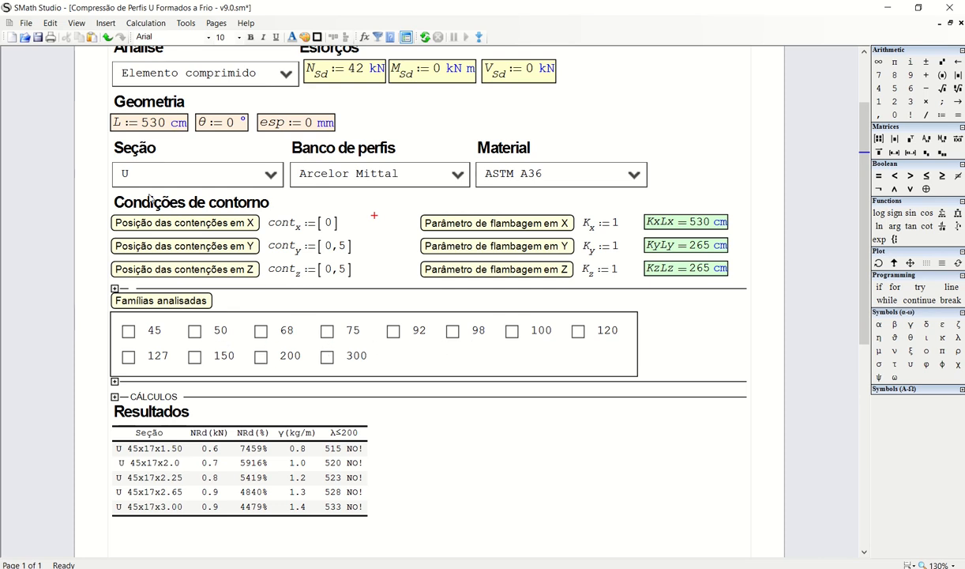
Step: Select only the 100 family for analysis and recalculate the worksheet
{"action": "left_click", "coordinate": [327, 331]}
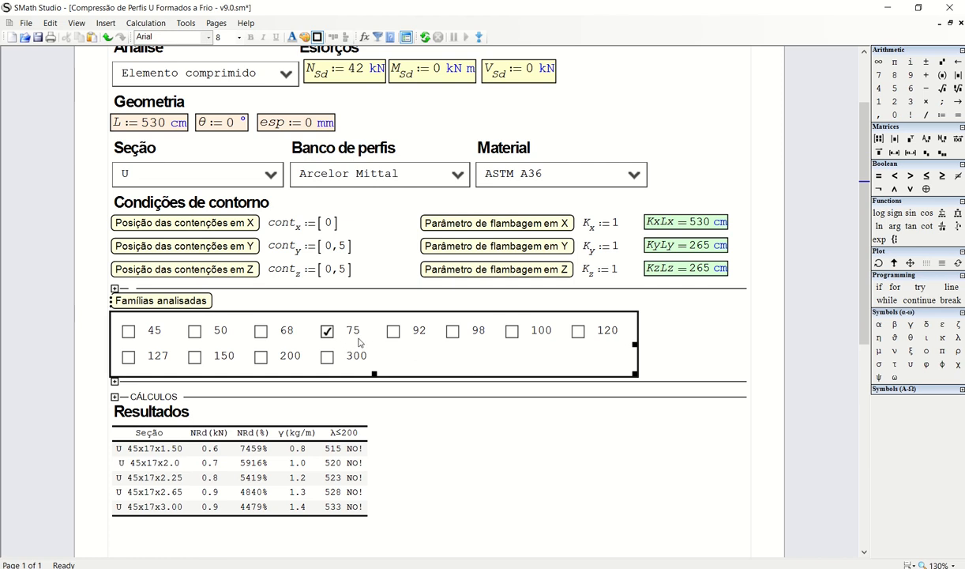
{"action": "left_click", "coordinate": [534, 338]}
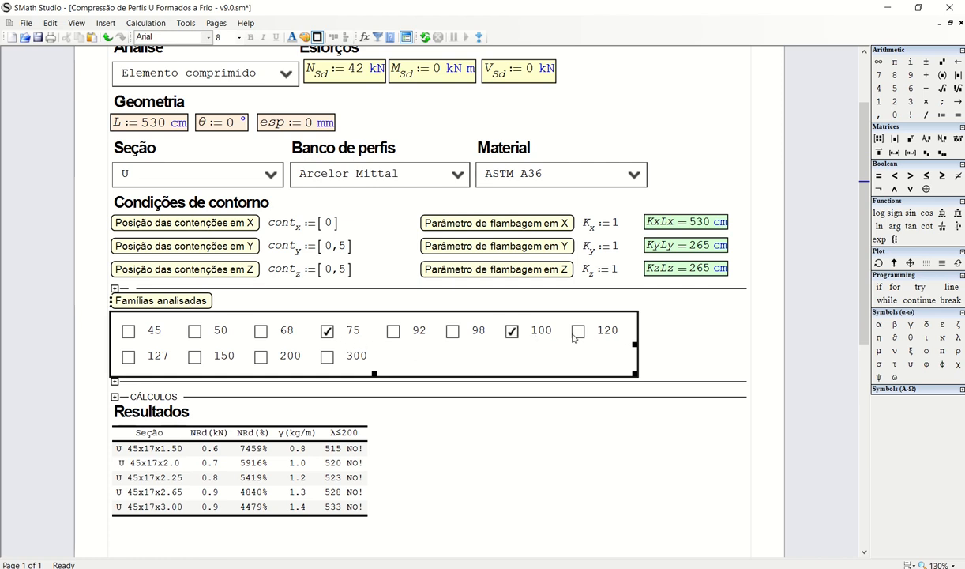
{"action": "left_click", "coordinate": [327, 330]}
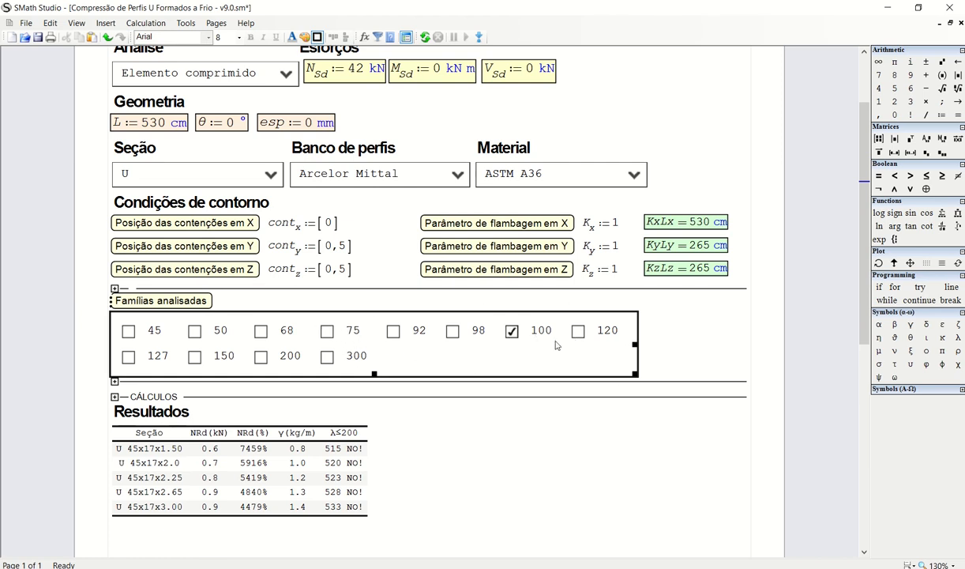
{"action": "left_click", "coordinate": [406, 37]}
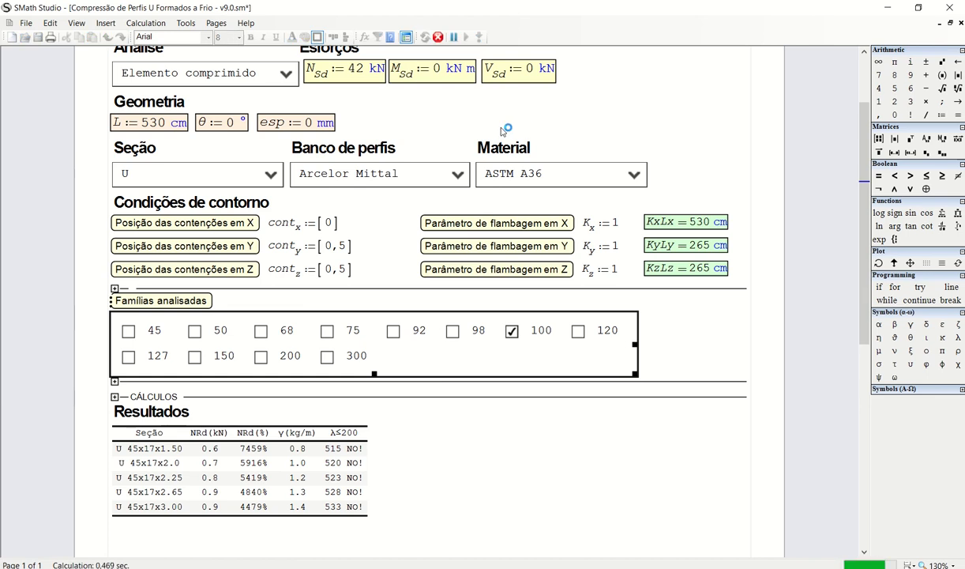
Step: Compare the resistance, utilisation, weight and slenderness columns in the results table with the applied axial force NSd
{"action": "scroll", "coordinate": [478, 403], "scroll_direction": "down", "scroll_amount": 3}
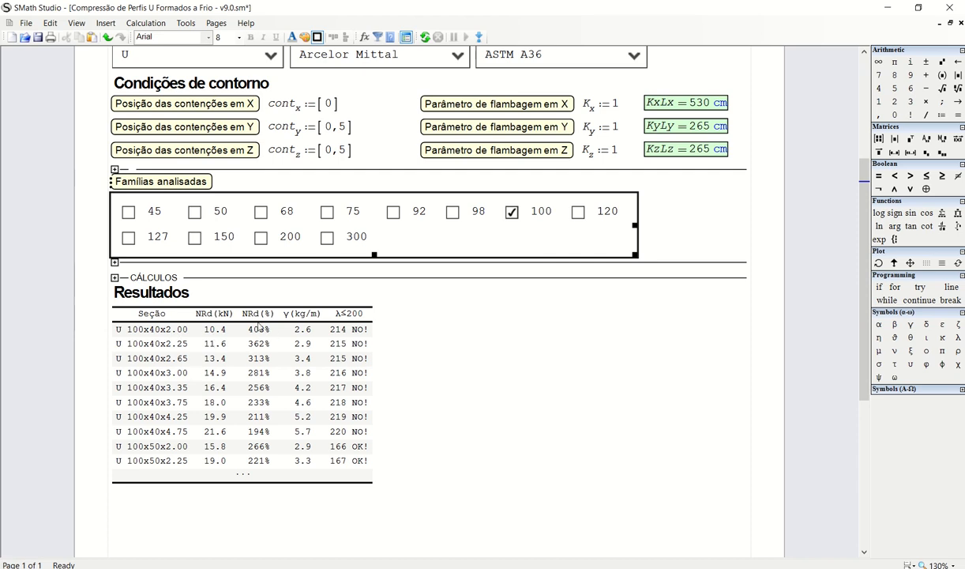
{"action": "scroll", "coordinate": [247, 333], "scroll_direction": "up", "scroll_amount": 4}
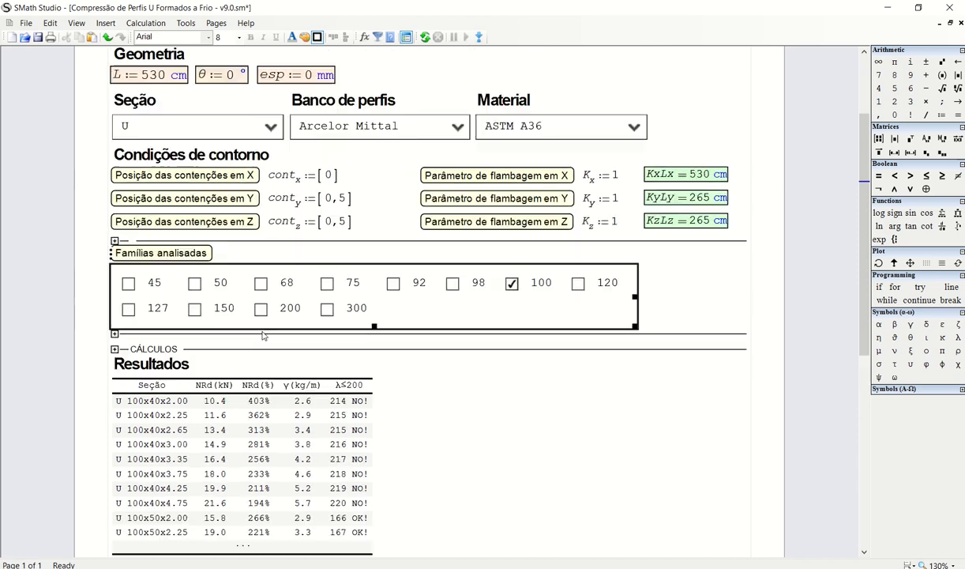
{"action": "scroll", "coordinate": [386, 134], "scroll_direction": "up", "scroll_amount": 1}
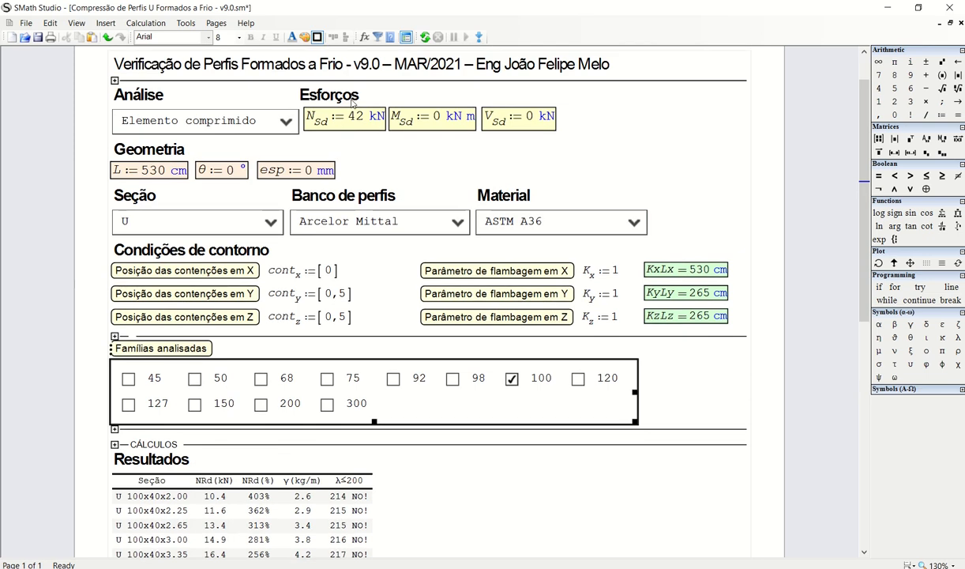
{"action": "double_click", "coordinate": [355, 118]}
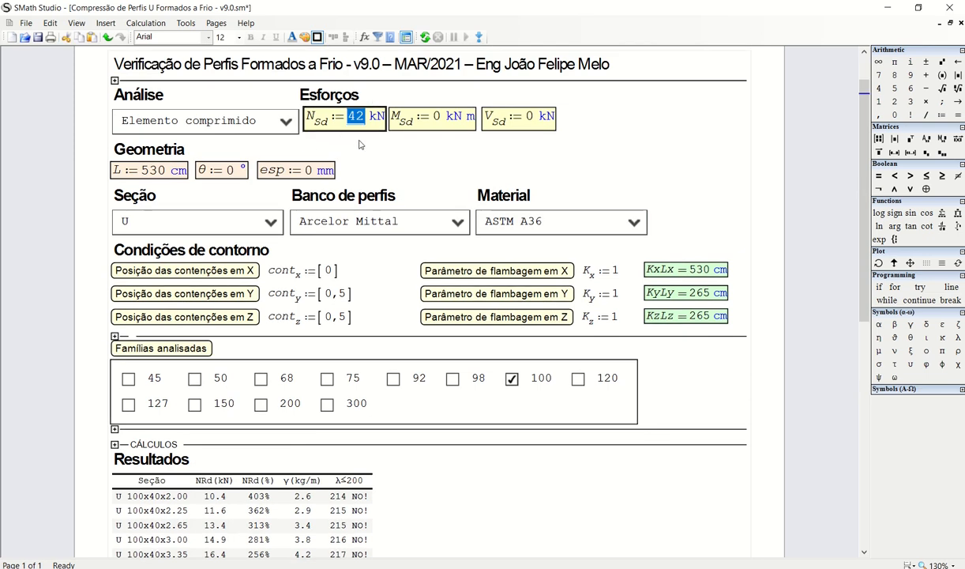
{"action": "scroll", "coordinate": [345, 138], "scroll_direction": "down", "scroll_amount": 1}
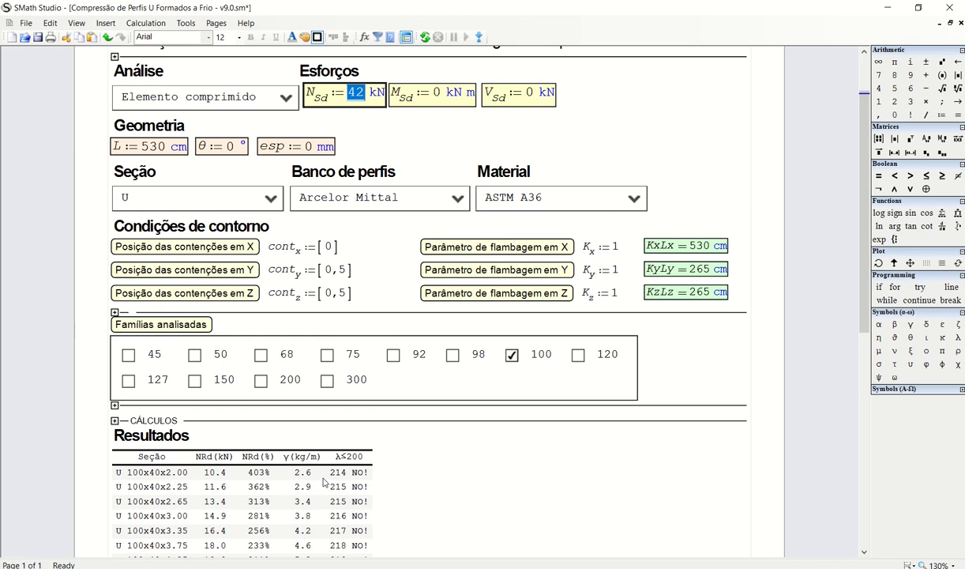
{"action": "scroll", "coordinate": [323, 482], "scroll_direction": "down", "scroll_amount": 5}
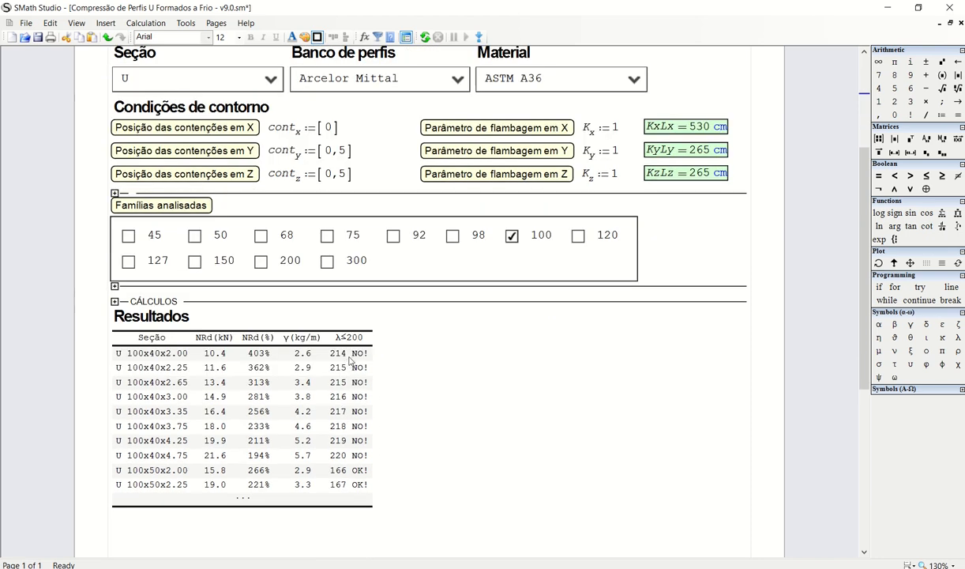
Step: Extend the Resultados table downward until all rows of the 100 family are displayed
{"action": "left_click", "coordinate": [242, 494]}
{"action": "left_click_drag", "start_coordinate": [242, 506], "coordinate": [242, 551]}
{"action": "scroll", "coordinate": [356, 471], "scroll_direction": "down", "scroll_amount": 5}
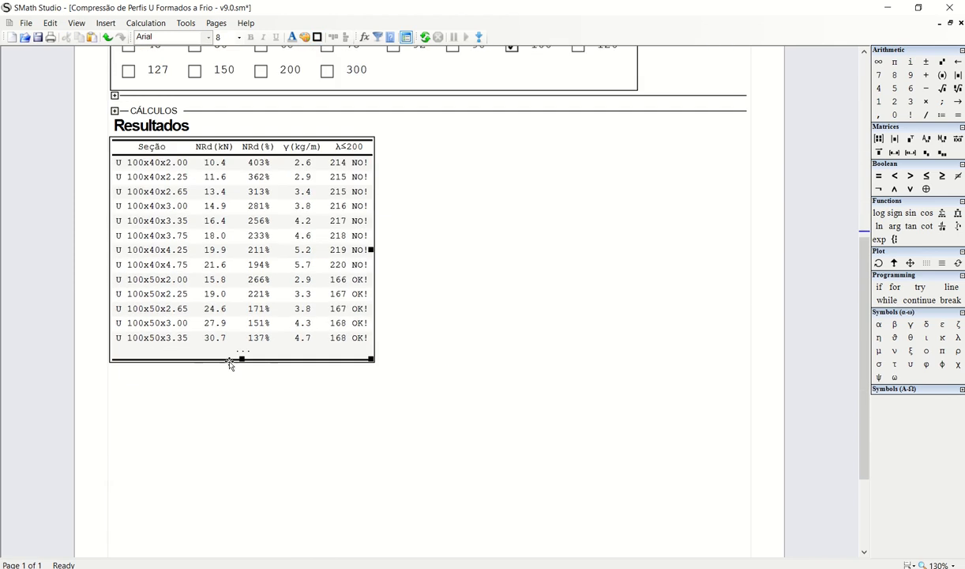
{"action": "left_click_drag", "start_coordinate": [242, 359], "coordinate": [241, 525]}
{"action": "left_click", "coordinate": [312, 433]}
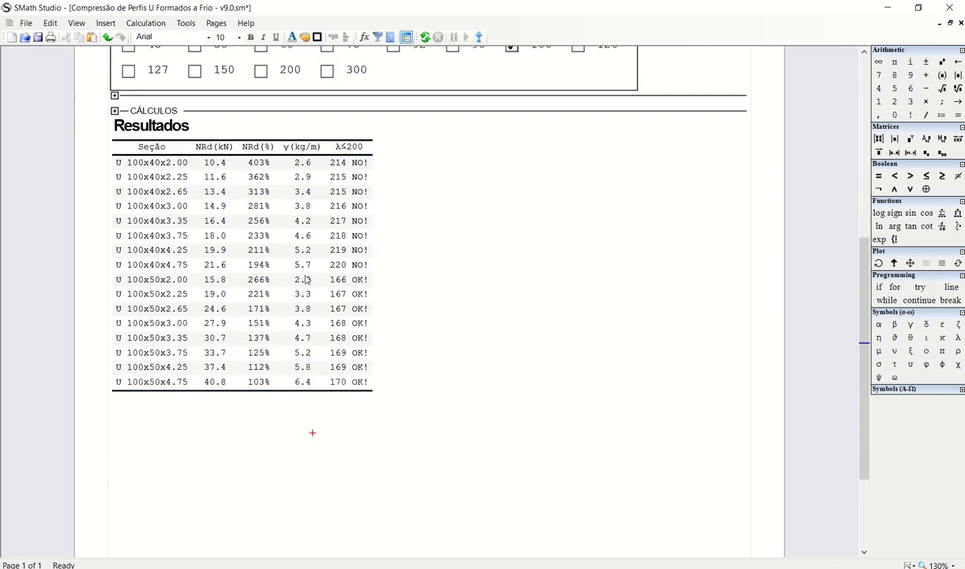
Step: Shorten the Resultados table so that only the first rows of the 100 family are displayed
{"action": "left_click", "coordinate": [300, 322]}
{"action": "left_click_drag", "start_coordinate": [241, 390], "coordinate": [270, 296]}
{"action": "left_click", "coordinate": [304, 356]}
{"action": "scroll", "coordinate": [321, 365], "scroll_direction": "up", "scroll_amount": 3}
{"action": "scroll", "coordinate": [321, 365], "scroll_direction": "up", "scroll_amount": 2}
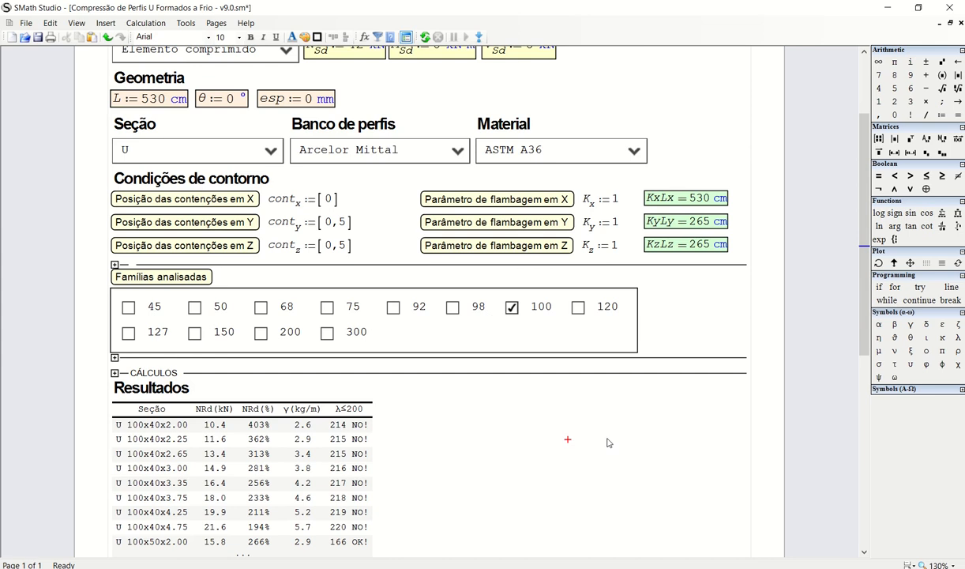
Step: Review the input regions from Análise and Esforços through Geometria, Seção, Banco de perfis and Material to Condições de contorno
{"action": "scroll", "coordinate": [609, 442], "scroll_direction": "up", "scroll_amount": 2}
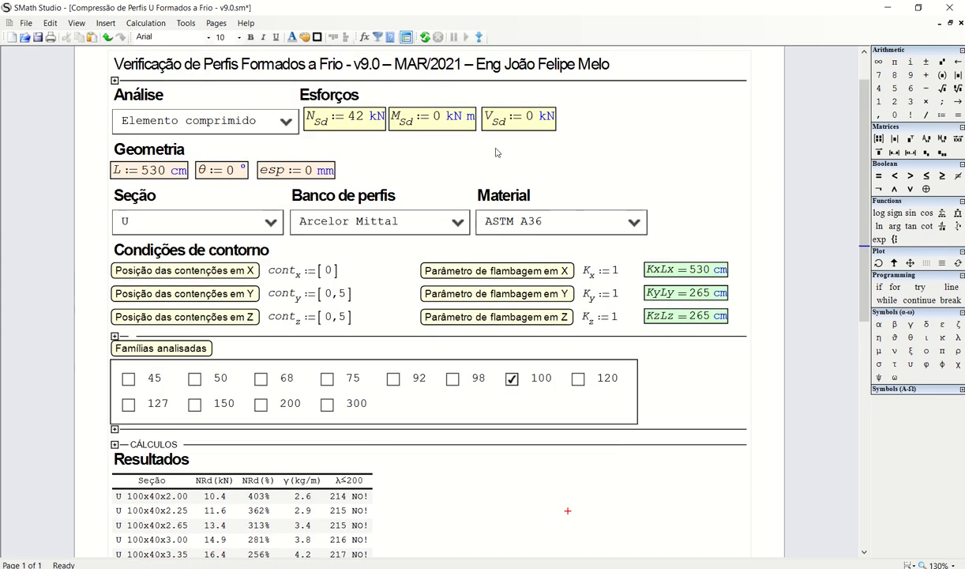
{"action": "left_click", "coordinate": [443, 178]}
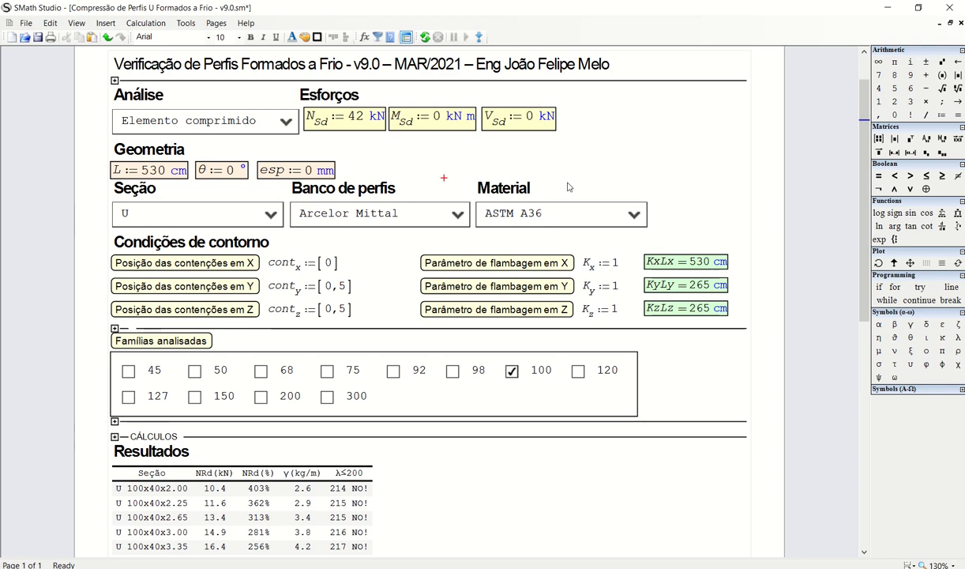
{"action": "left_click", "coordinate": [467, 178]}
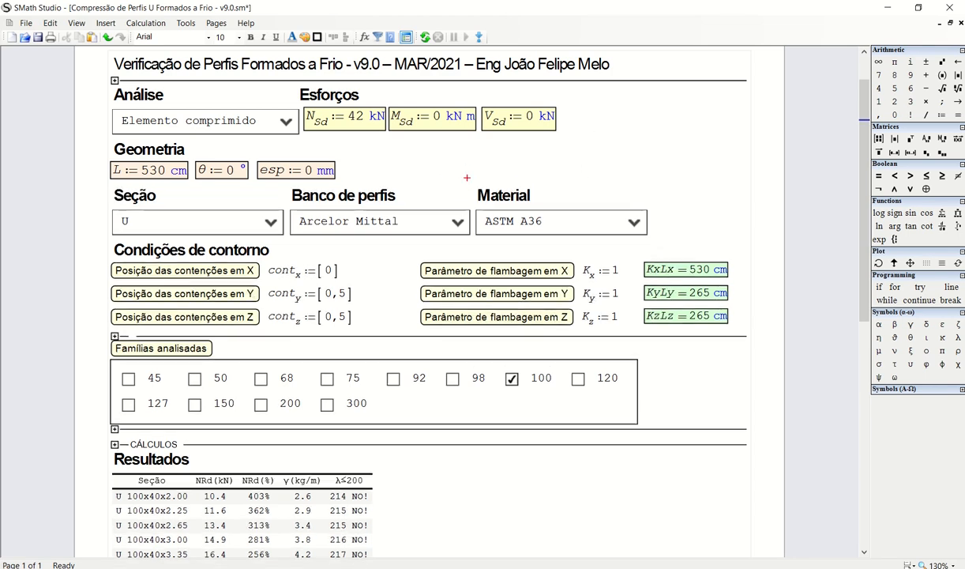
{"action": "left_click", "coordinate": [567, 164]}
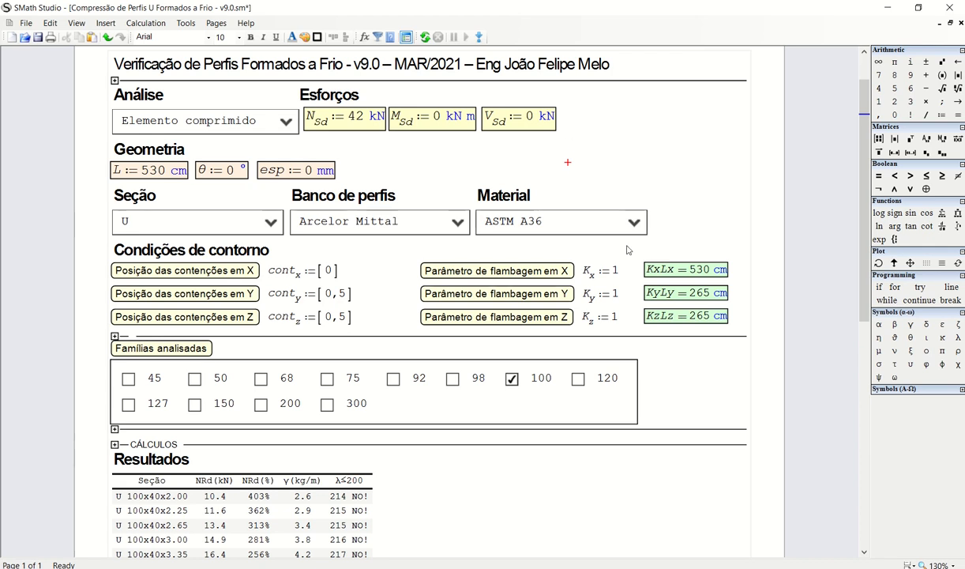
{"action": "scroll", "coordinate": [602, 247], "scroll_direction": "down", "scroll_amount": 1}
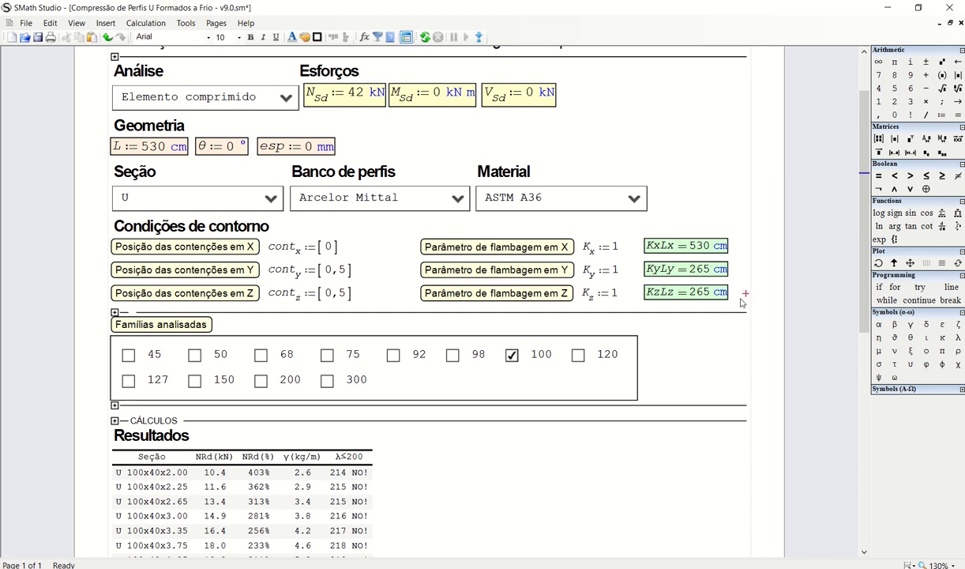
{"action": "left_click_drag", "start_coordinate": [744, 293], "coordinate": [76, 56]}
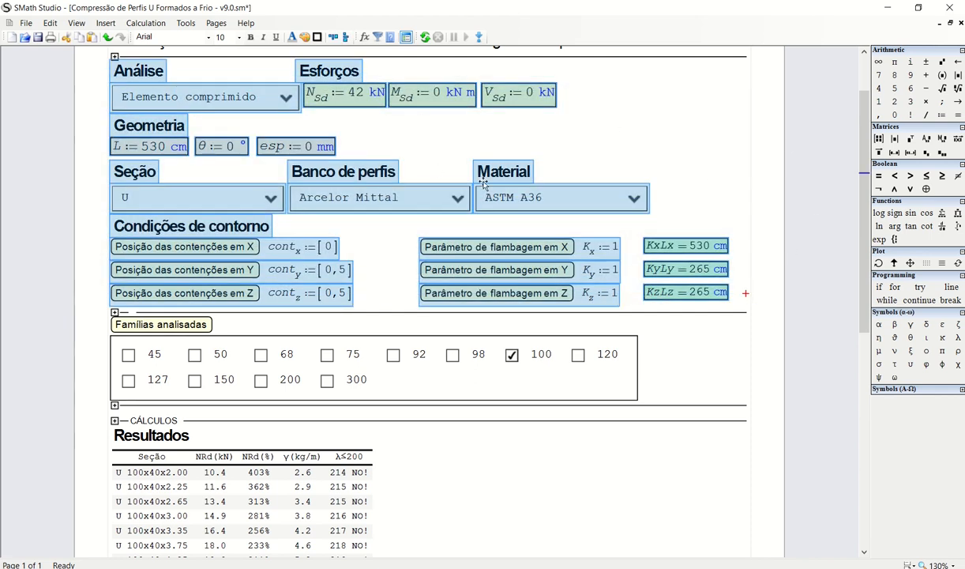
{"action": "left_click", "coordinate": [652, 168]}
Step: Expand the collapsed area above Famílias analisadas, examine the profile database matrices, and collapse it again
{"action": "scroll", "coordinate": [660, 209], "scroll_direction": "down", "scroll_amount": 3}
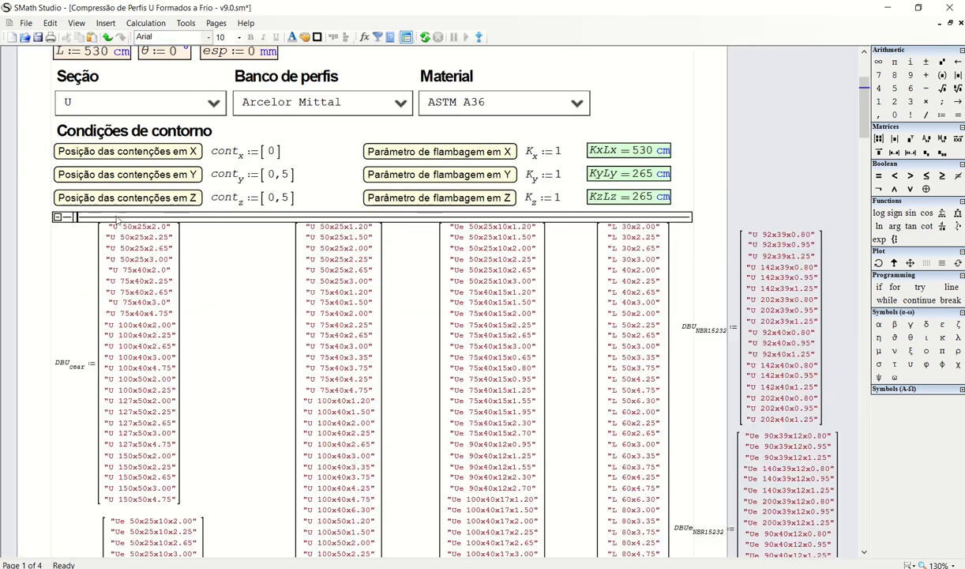
{"action": "left_click", "coordinate": [114, 216]}
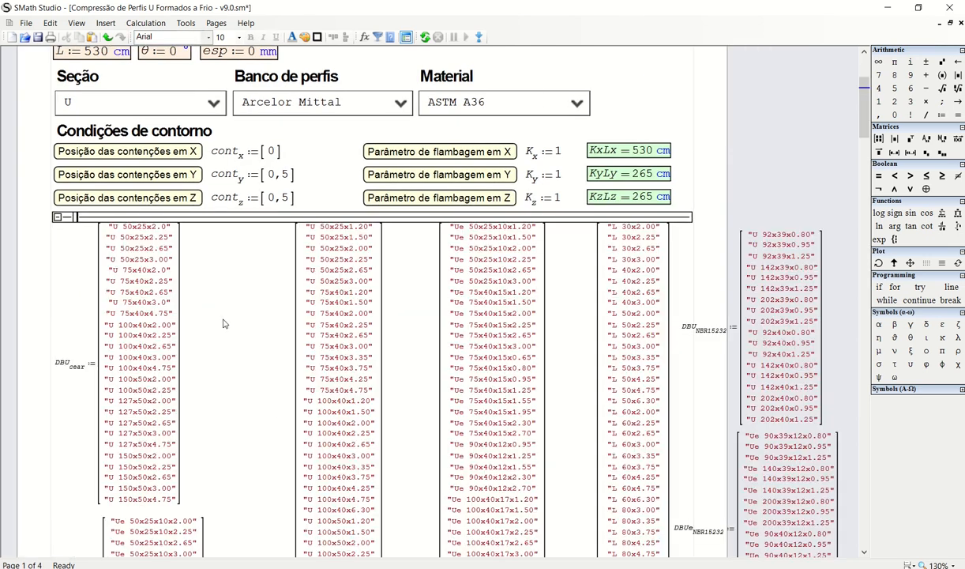
{"action": "mouse_move", "coordinate": [142, 293]}
{"action": "scroll", "coordinate": [83, 387], "scroll_direction": "down", "scroll_amount": 4}
{"action": "scroll", "coordinate": [223, 326], "scroll_direction": "up", "scroll_amount": 3}
{"action": "left_click", "coordinate": [56, 169]}
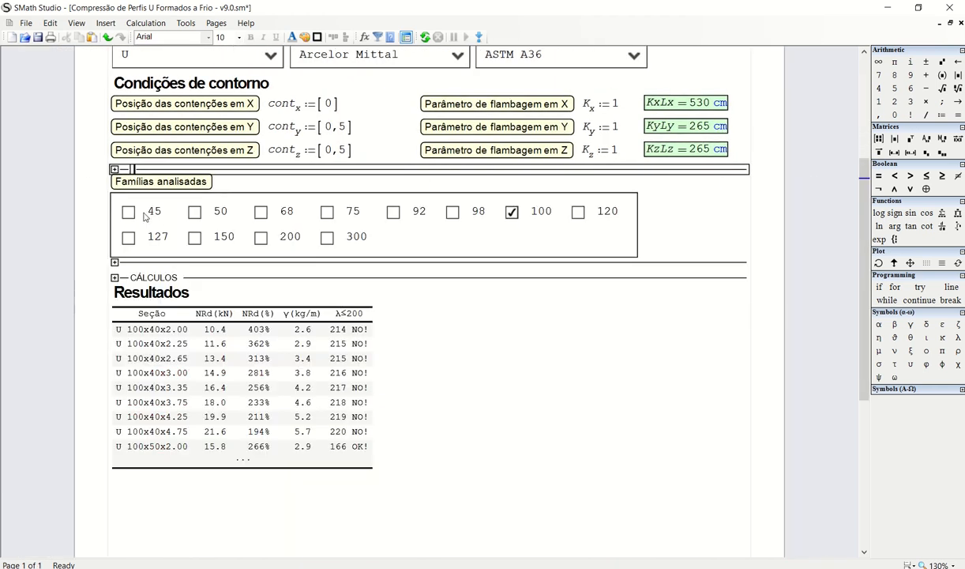
Step: Switch the profile database to NBR 15232:2014 LSF
{"action": "scroll", "coordinate": [506, 217], "scroll_direction": "up", "scroll_amount": 1}
{"action": "scroll", "coordinate": [526, 222], "scroll_direction": "up", "scroll_amount": 1}
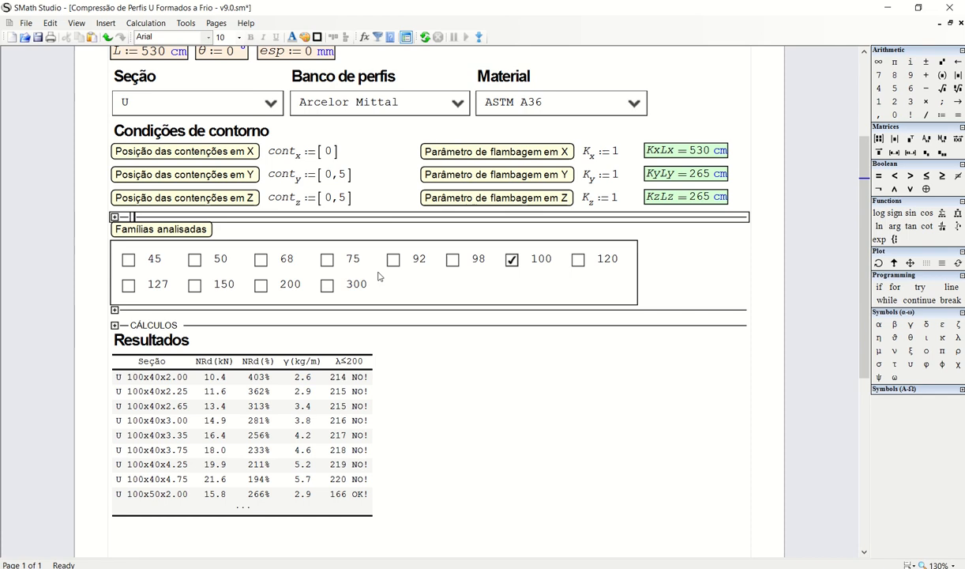
{"action": "left_click", "coordinate": [457, 102]}
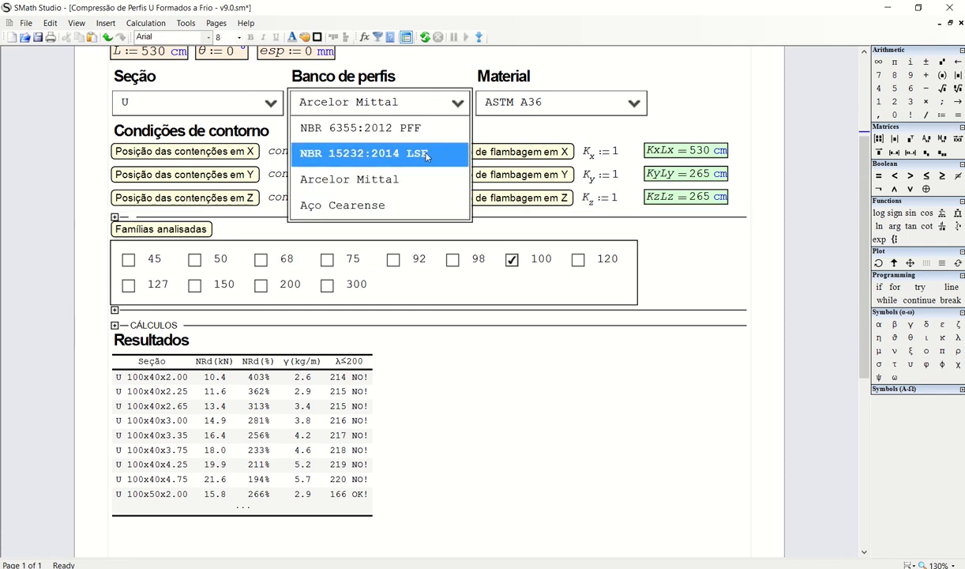
{"action": "left_click", "coordinate": [427, 155]}
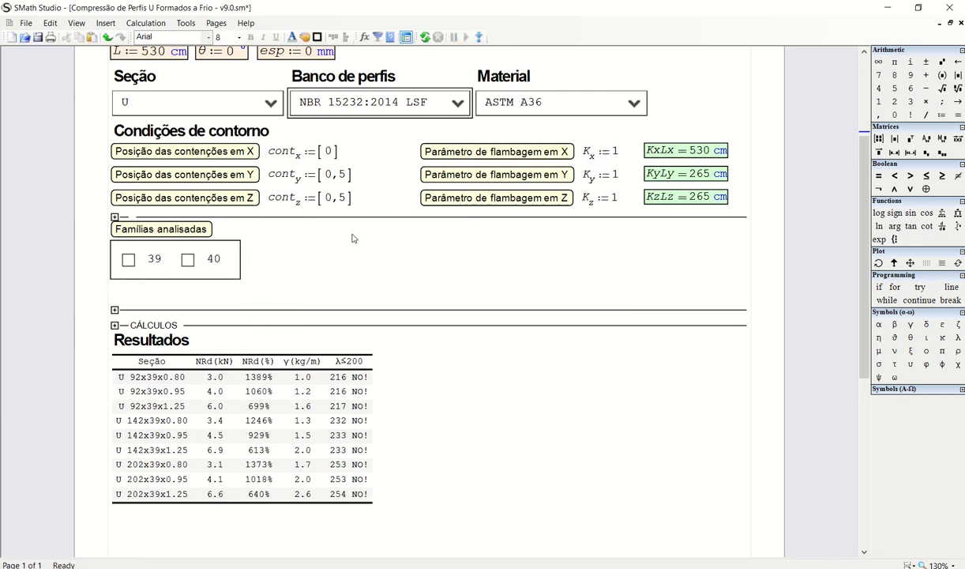
Step: Set the profile database to NBR 6355:2012 PFF and recalculate the worksheet
{"action": "left_click", "coordinate": [456, 105]}
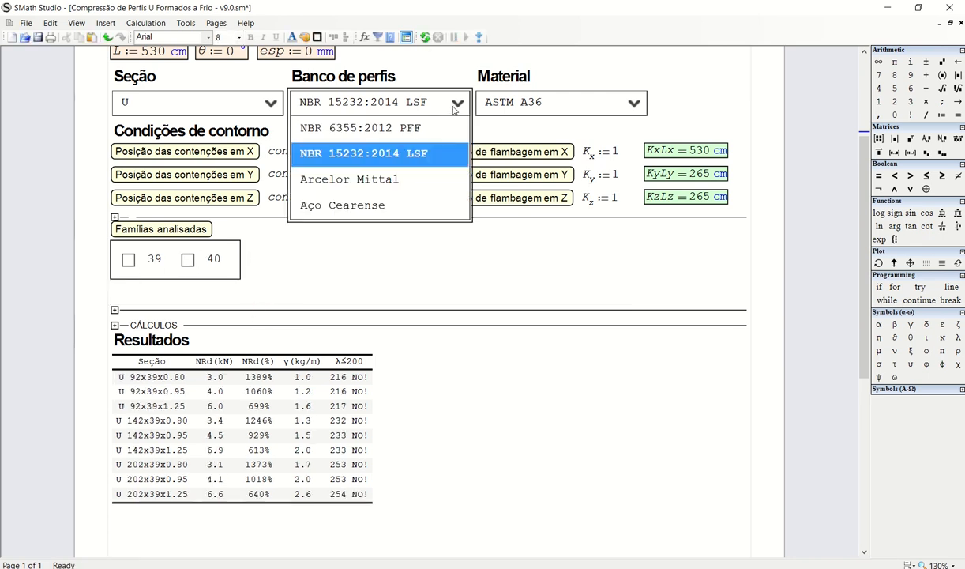
{"action": "left_click", "coordinate": [445, 128]}
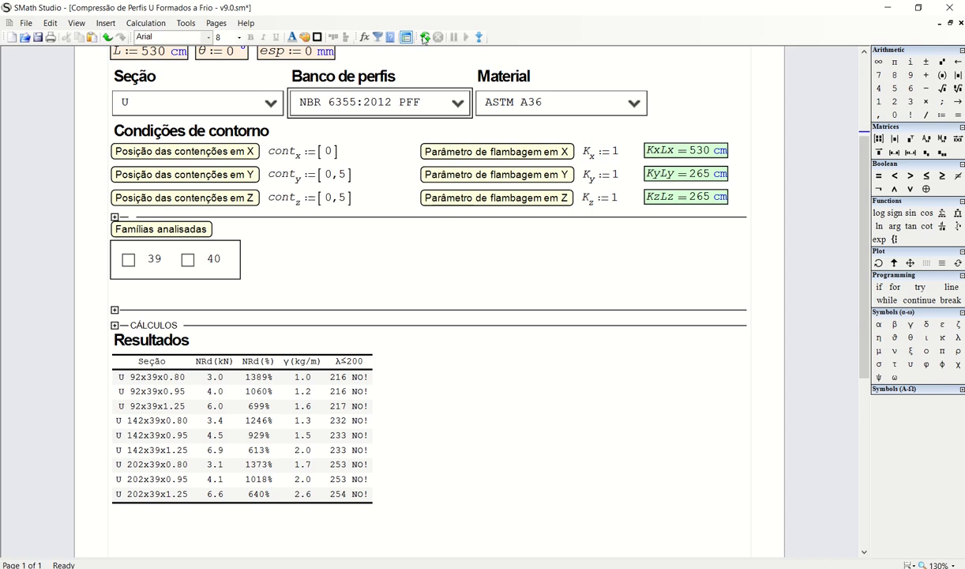
{"action": "left_click", "coordinate": [662, 259]}
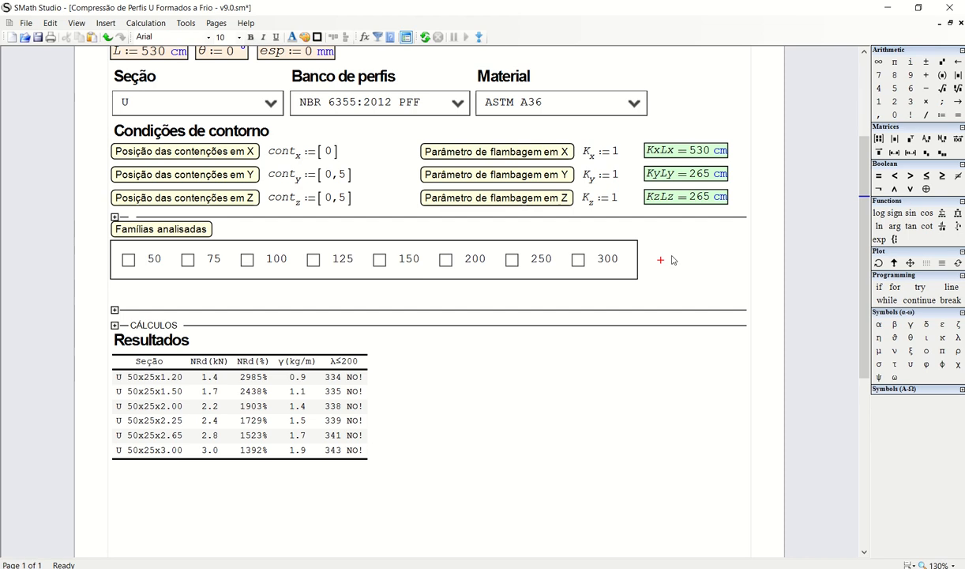
{"action": "mouse_move", "coordinate": [428, 30]}
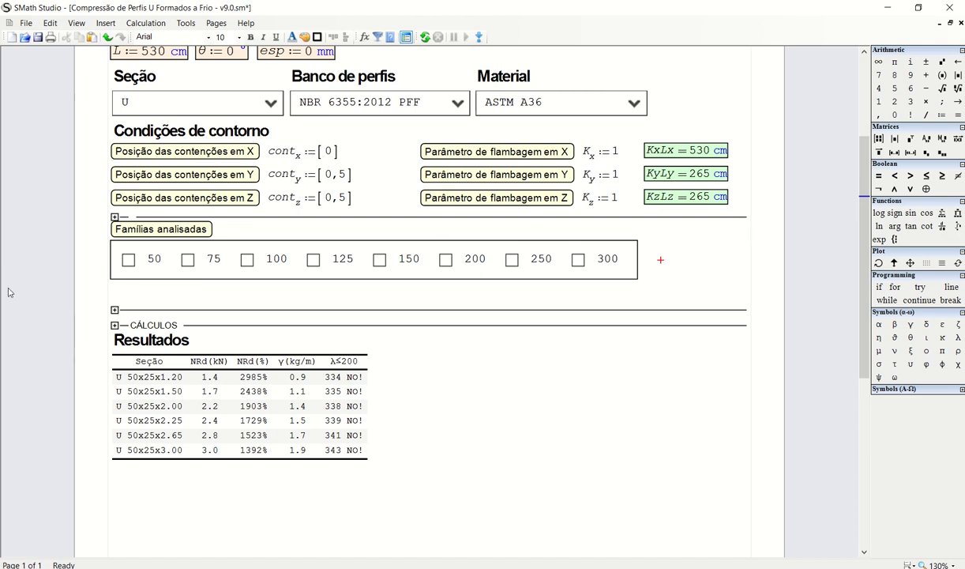
Step: Expand the collapsed area below Famílias analisadas and examine the range code and its result vector
{"action": "left_click", "coordinate": [115, 311]}
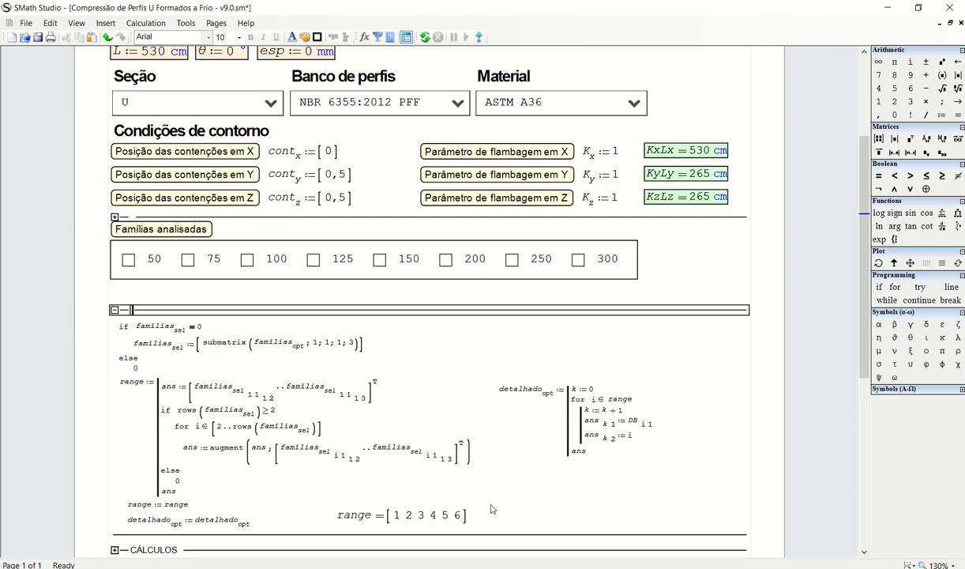
{"action": "scroll", "coordinate": [490, 508], "scroll_direction": "down", "scroll_amount": 3}
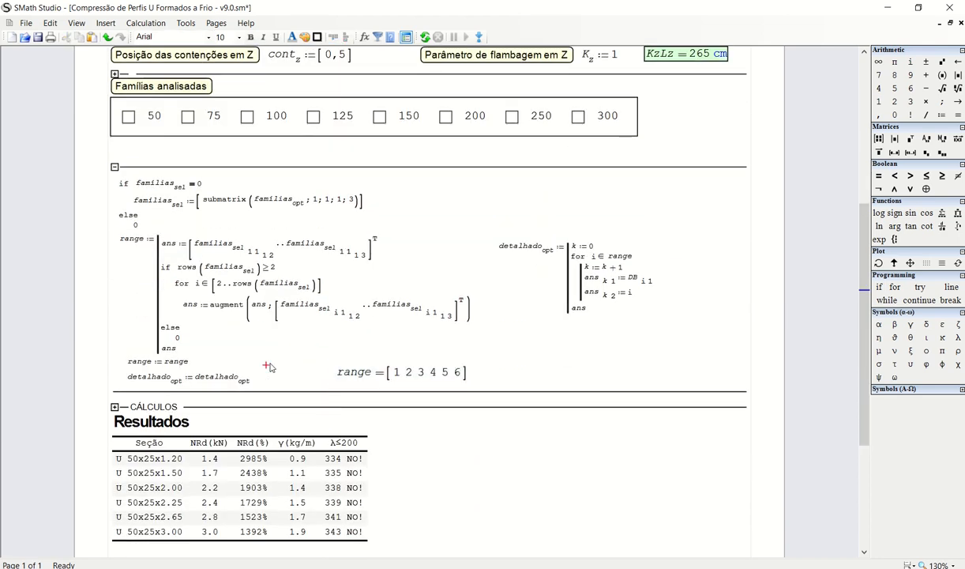
{"action": "left_click", "coordinate": [545, 349]}
{"action": "left_click", "coordinate": [124, 245]}
{"action": "left_click", "coordinate": [521, 375]}
{"action": "left_click", "coordinate": [341, 366]}
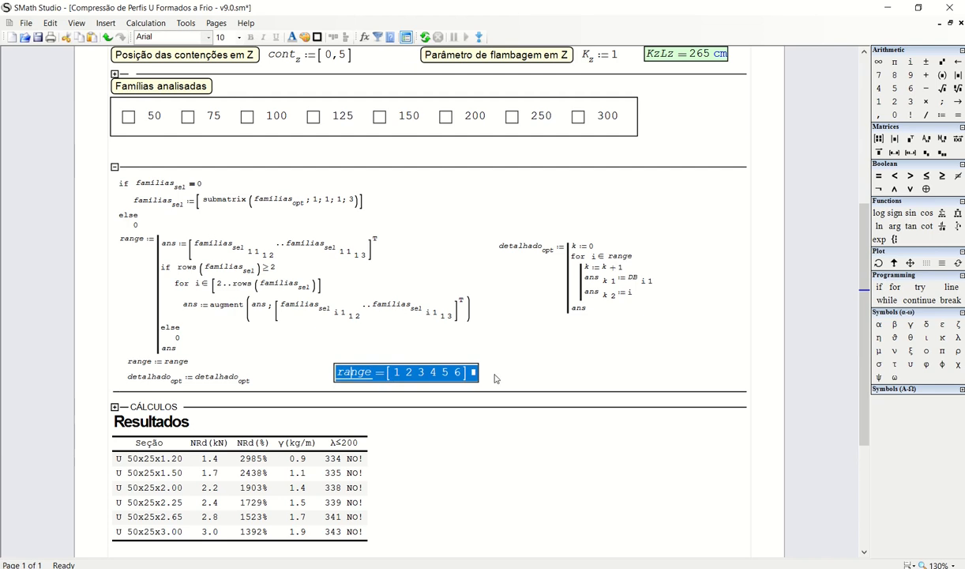
{"action": "left_click", "coordinate": [536, 350]}
Step: Select only the 300 family for analysis and recalculate the worksheet
{"action": "scroll", "coordinate": [537, 355], "scroll_direction": "up", "scroll_amount": 1}
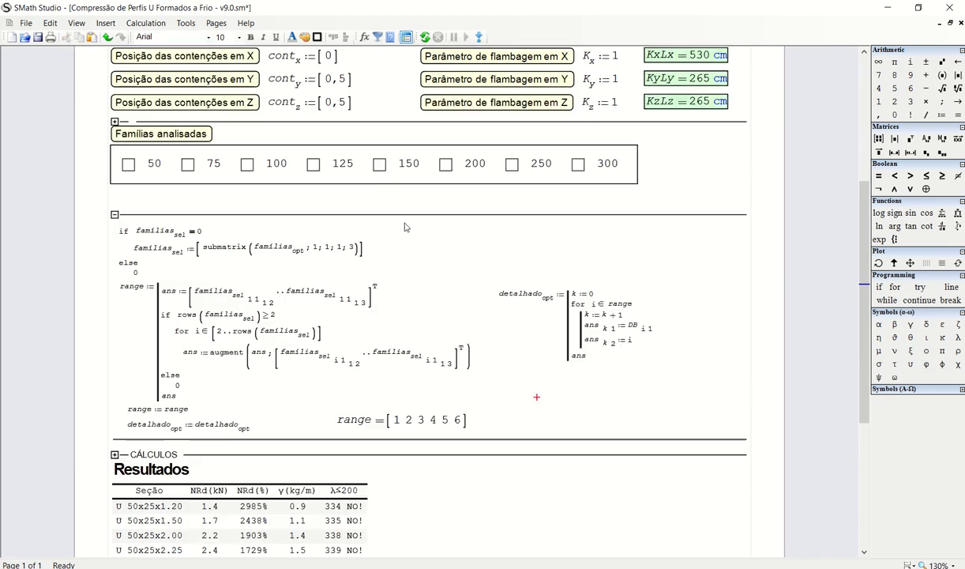
{"action": "left_click", "coordinate": [380, 163]}
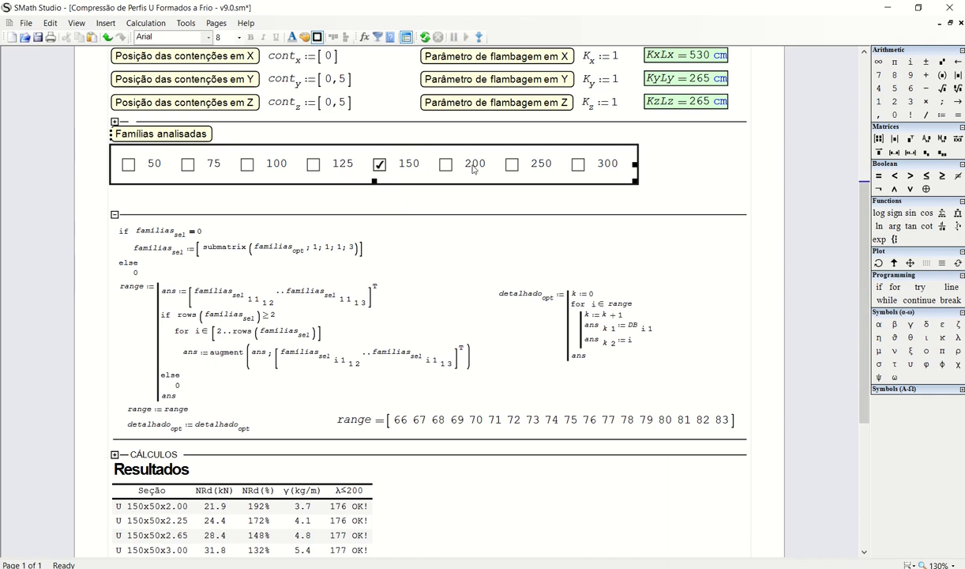
{"action": "left_click", "coordinate": [578, 164]}
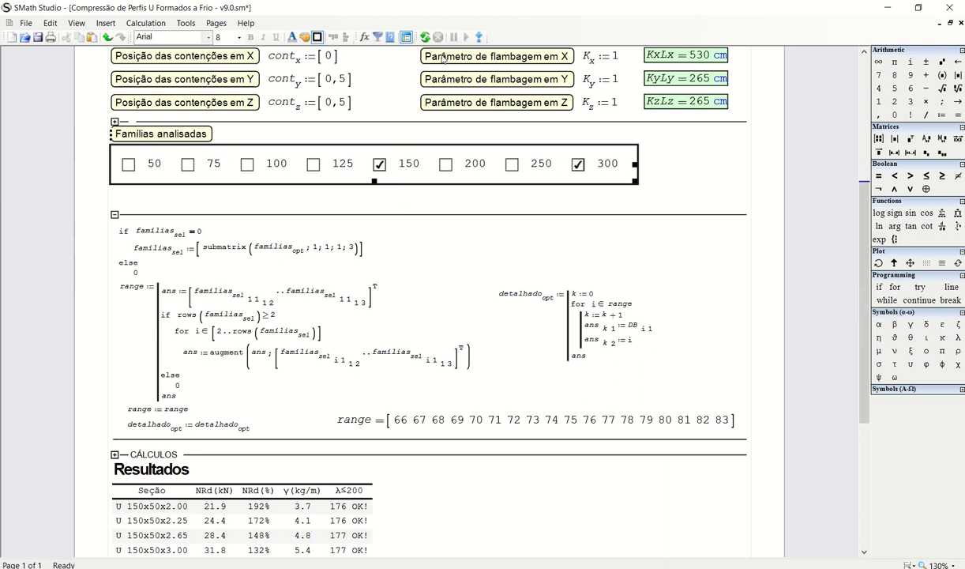
{"action": "left_click", "coordinate": [380, 163]}
{"action": "left_click", "coordinate": [428, 37]}
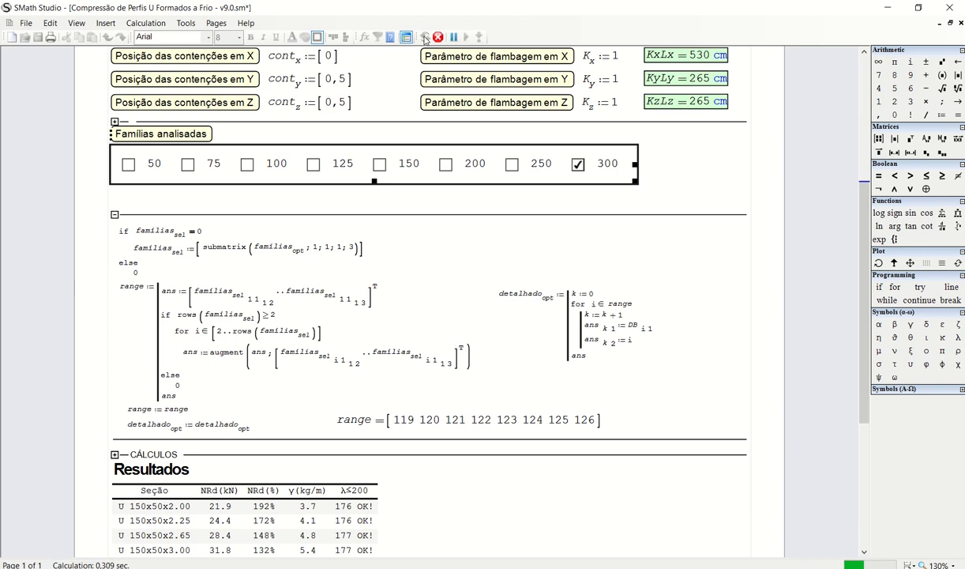
{"action": "left_click", "coordinate": [669, 388]}
{"action": "scroll", "coordinate": [551, 178], "scroll_direction": "up", "scroll_amount": 2}
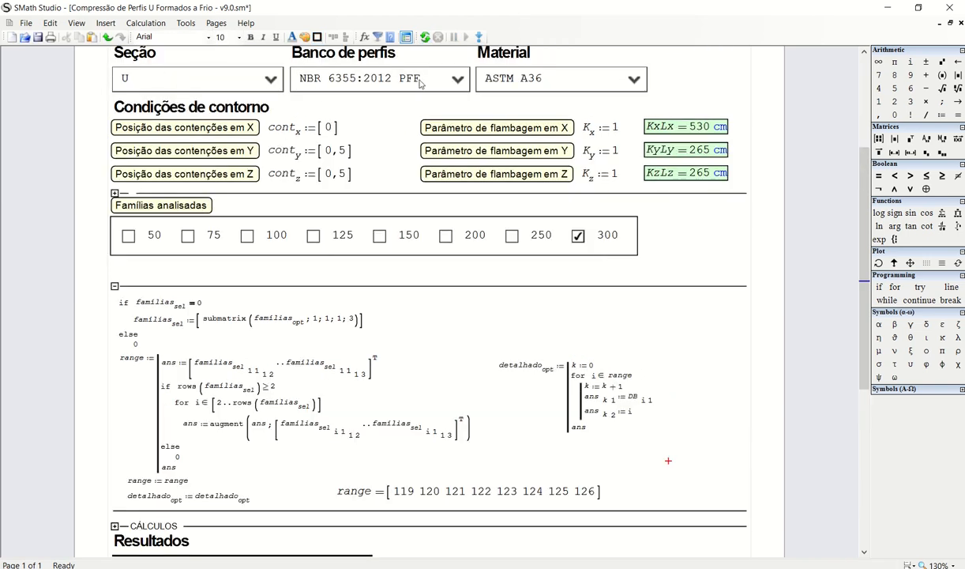
Step: Check the index values in the range vector for the selected 300 family
{"action": "scroll", "coordinate": [633, 367], "scroll_direction": "down", "scroll_amount": 1}
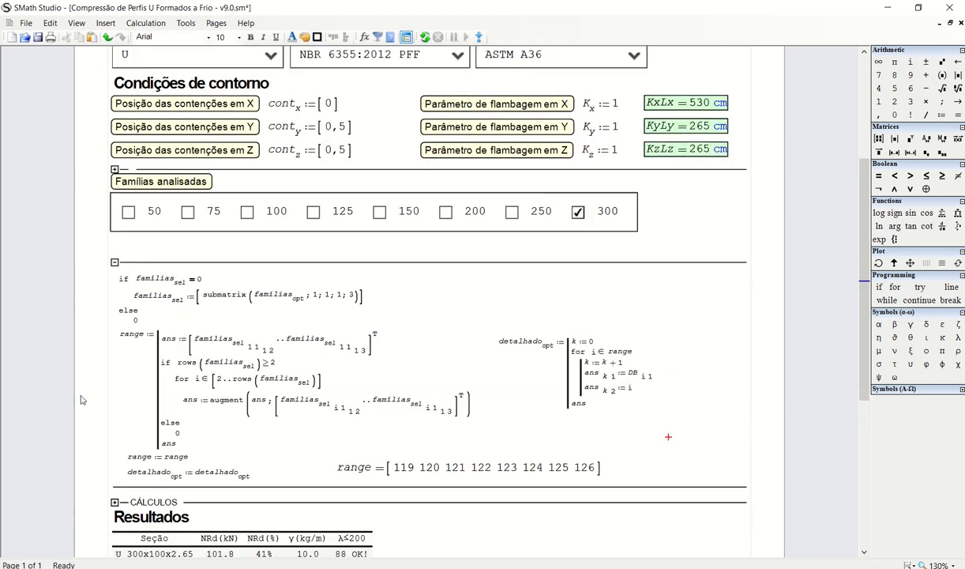
{"action": "double_click", "coordinate": [357, 469]}
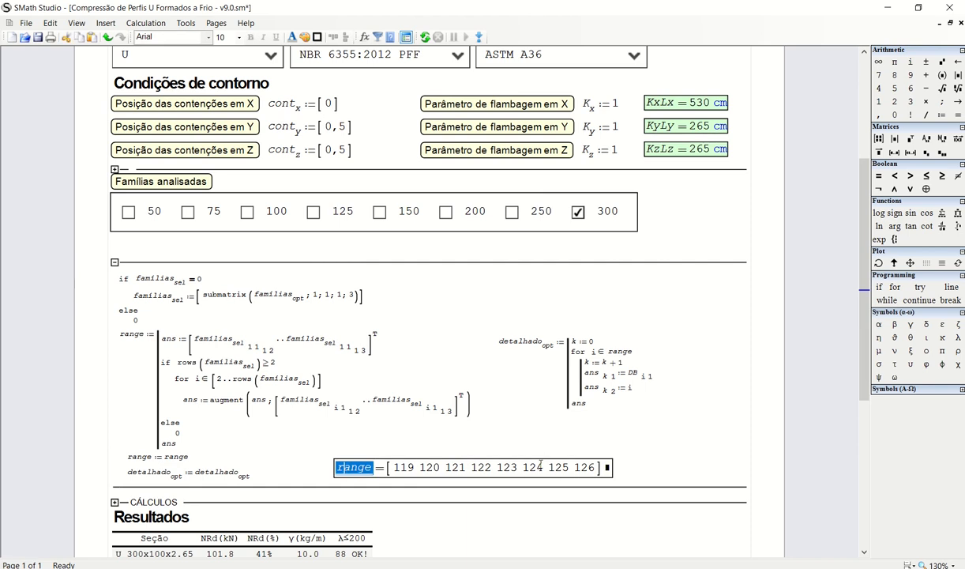
{"action": "left_click", "coordinate": [668, 452]}
{"action": "scroll", "coordinate": [607, 426], "scroll_direction": "down", "scroll_amount": 1}
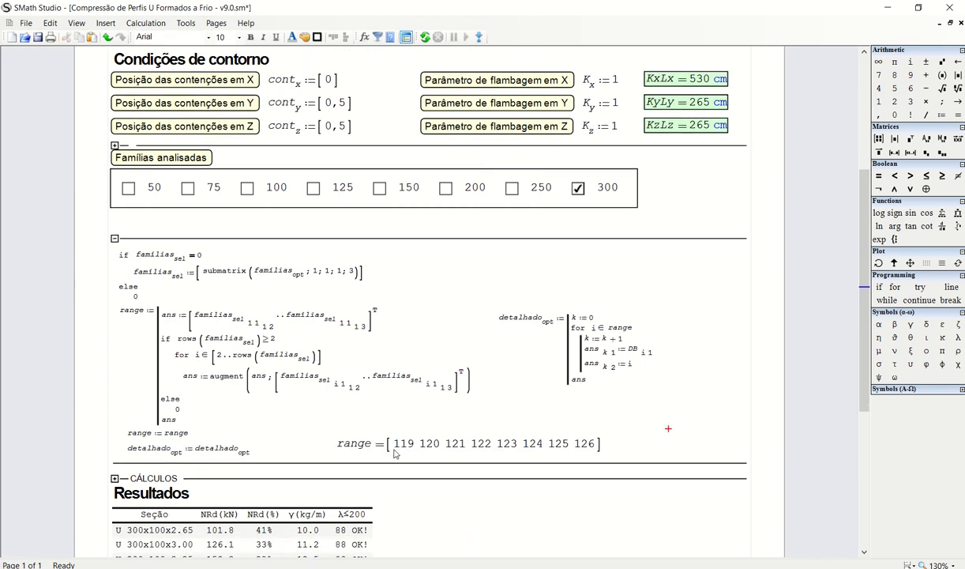
{"action": "left_click", "coordinate": [394, 446]}
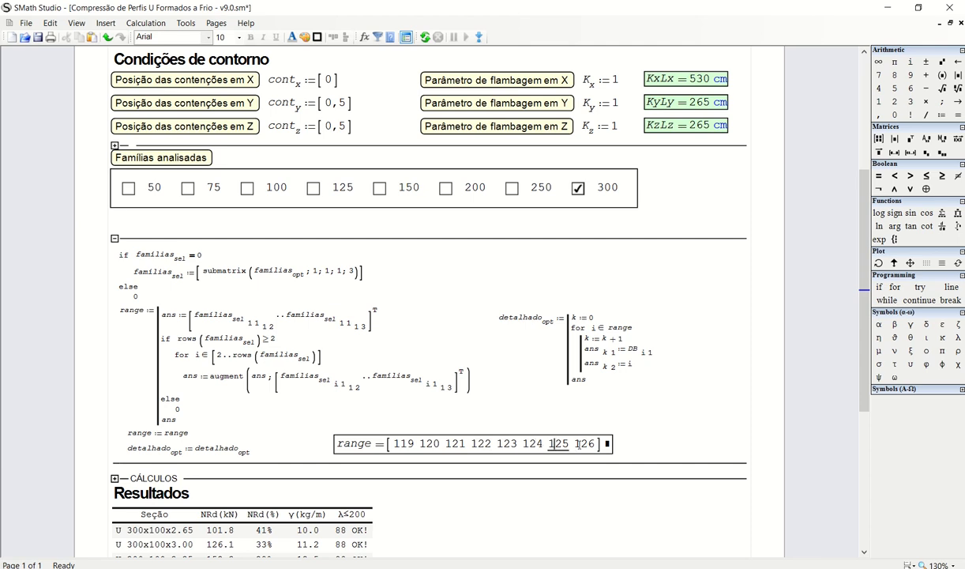
Step: Insert blank lines above the CÁLCULOS area and move the range result out of the expanded area into that gap
{"action": "left_click", "coordinate": [635, 446]}
{"action": "scroll", "coordinate": [752, 390], "scroll_direction": "down", "scroll_amount": 3}
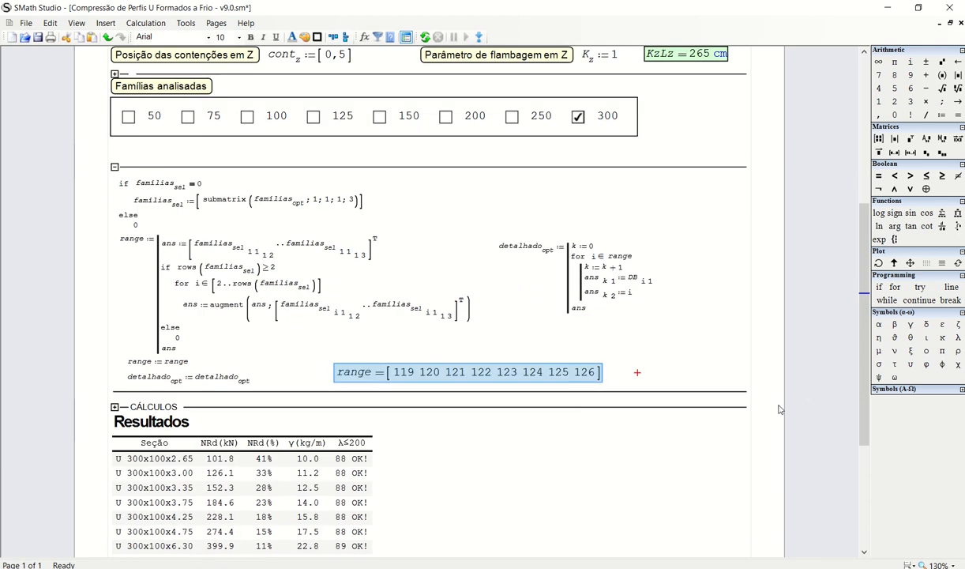
{"action": "left_click", "coordinate": [779, 408]}
{"action": "key", "text": "Return"}
{"action": "key", "text": "Return"}
{"action": "key", "text": "Return"}
{"action": "key", "text": "Return"}
{"action": "key", "text": "Return"}
{"action": "left_click_drag", "start_coordinate": [646, 366], "coordinate": [394, 410]}
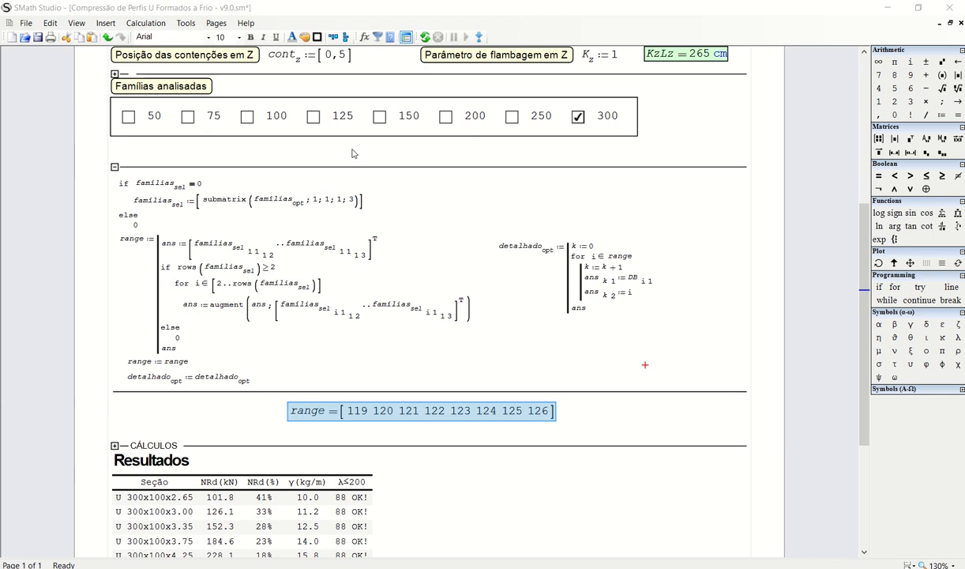
Step: Give the range result a light orange custom background (red 255, green 230, blue 204) and keep it selected
{"action": "left_click", "coordinate": [437, 201]}
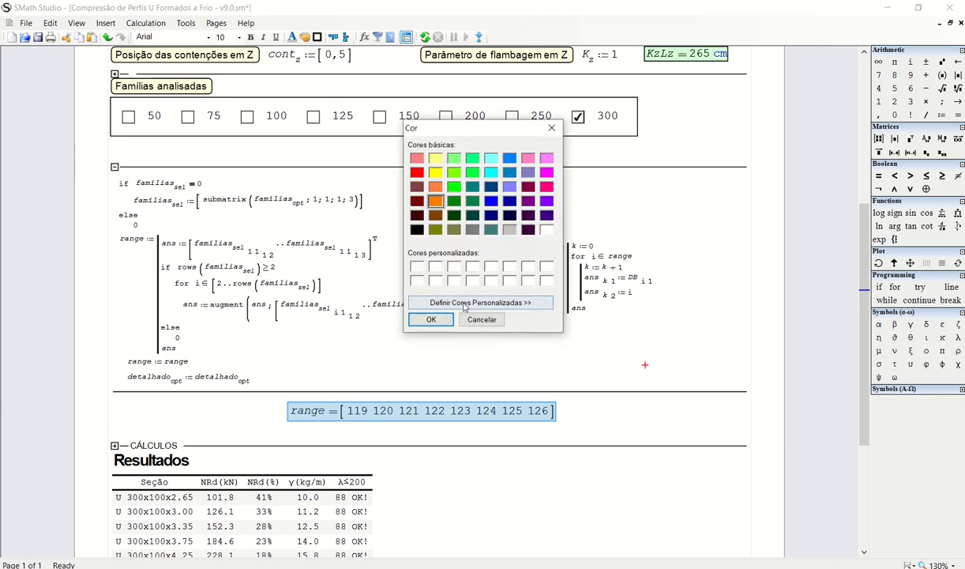
{"action": "left_click", "coordinate": [480, 303]}
{"action": "left_click", "coordinate": [708, 154]}
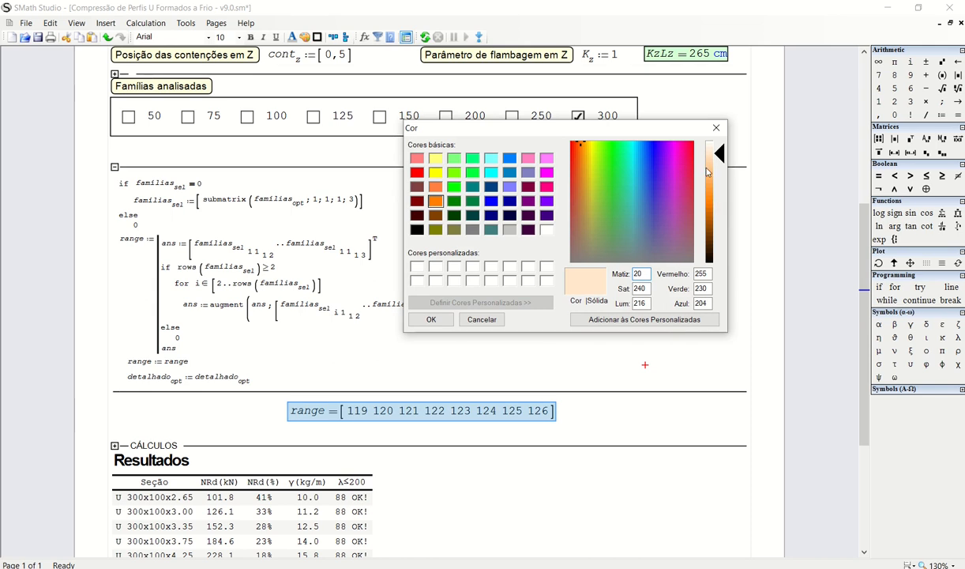
{"action": "left_click", "coordinate": [632, 319]}
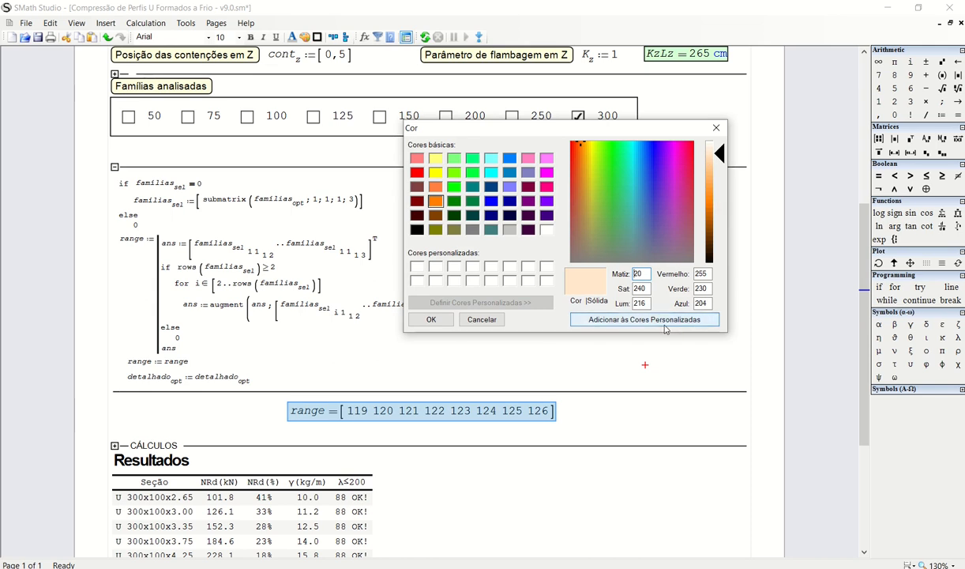
{"action": "left_click", "coordinate": [431, 319]}
{"action": "scroll", "coordinate": [573, 393], "scroll_direction": "down", "scroll_amount": 1}
{"action": "left_click_drag", "start_coordinate": [577, 364], "coordinate": [478, 368]}
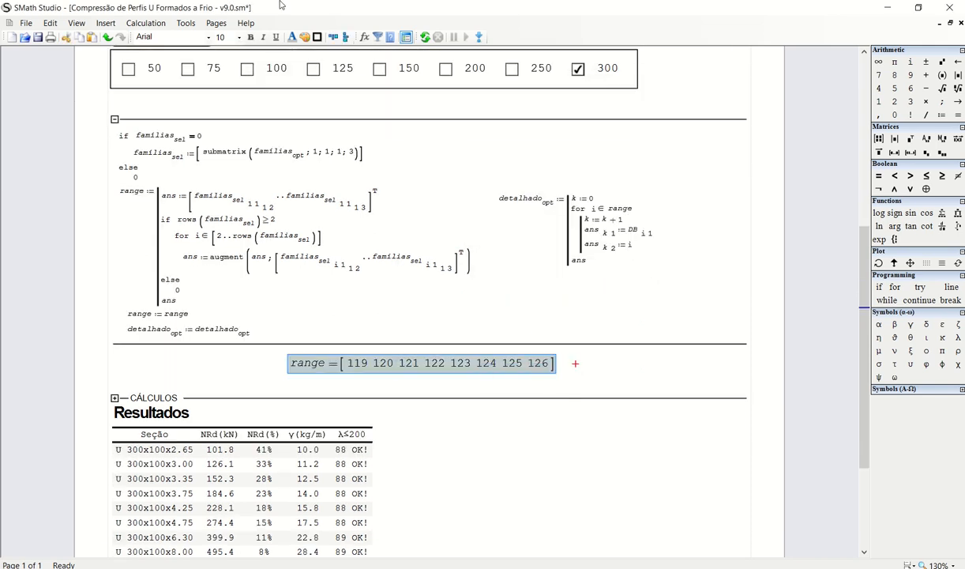
Step: Increase the font size of the selected range result
{"action": "left_click", "coordinate": [240, 39]}
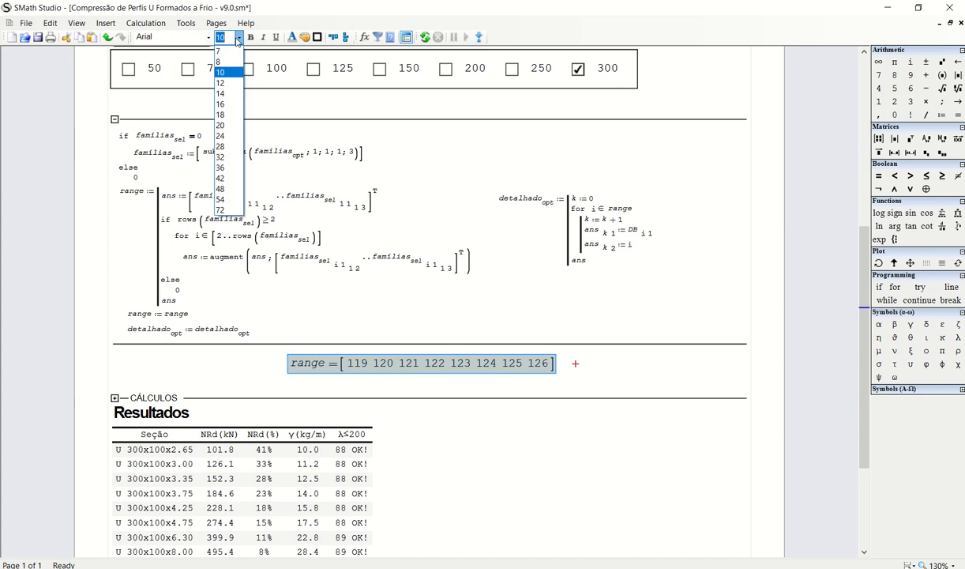
{"action": "left_click", "coordinate": [209, 96]}
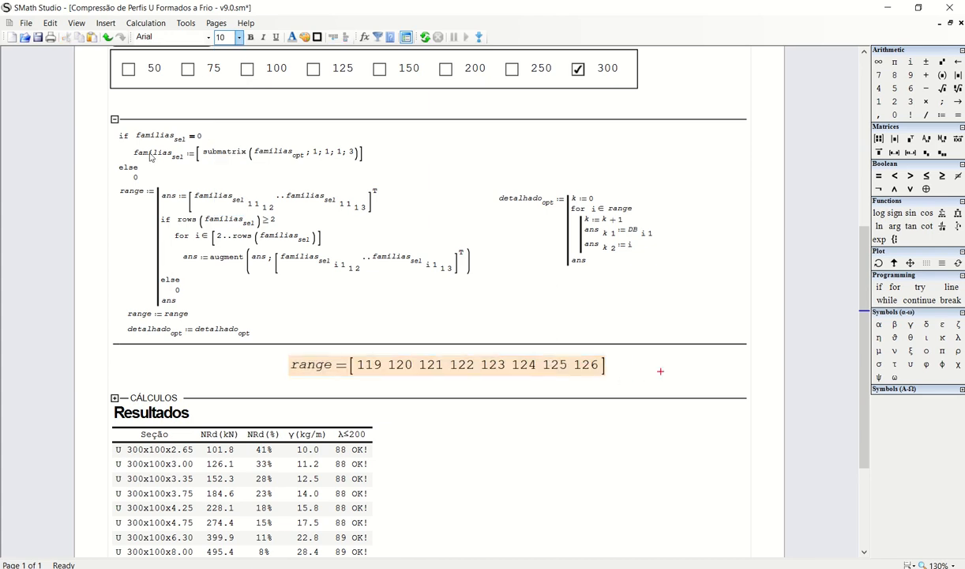
Step: Collapse the area holding the range program and remove a blank line between the range result and the CÁLCULOS area
{"action": "left_click", "coordinate": [114, 119]}
{"action": "left_click", "coordinate": [715, 143]}
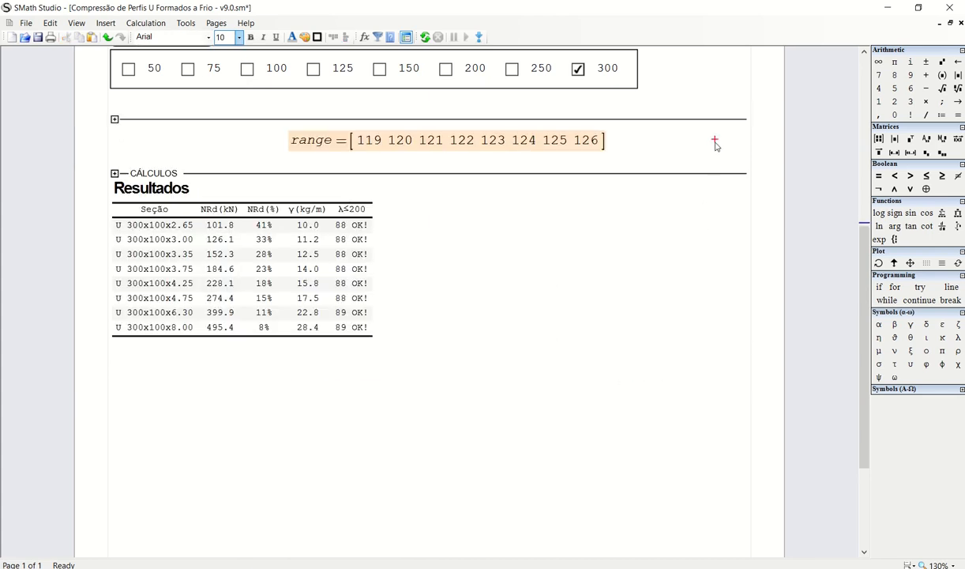
{"action": "key", "text": "Delete"}
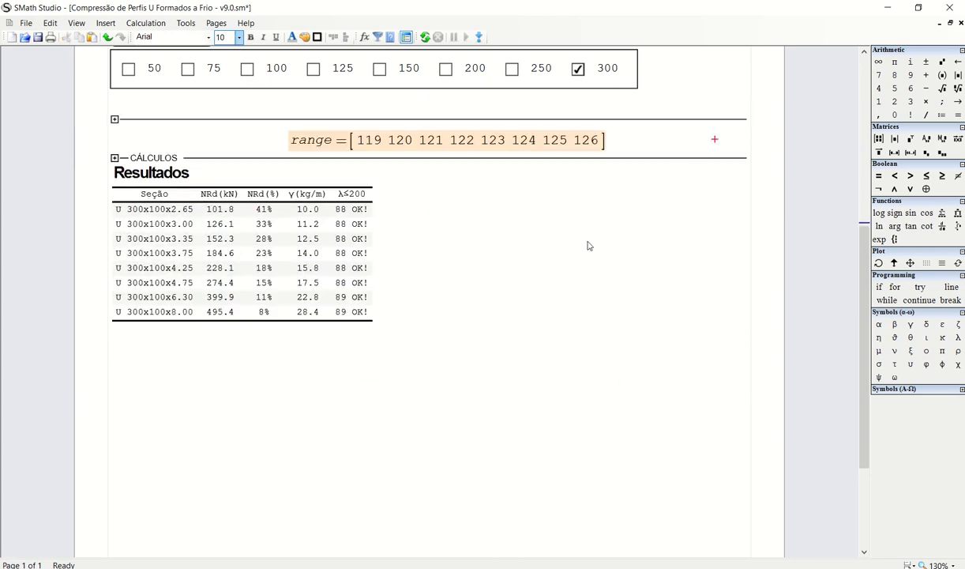
Step: Expand the CÁLCULOS area and collapse the Fórmulas PFF area inside it
{"action": "scroll", "coordinate": [270, 326], "scroll_direction": "up", "scroll_amount": 3}
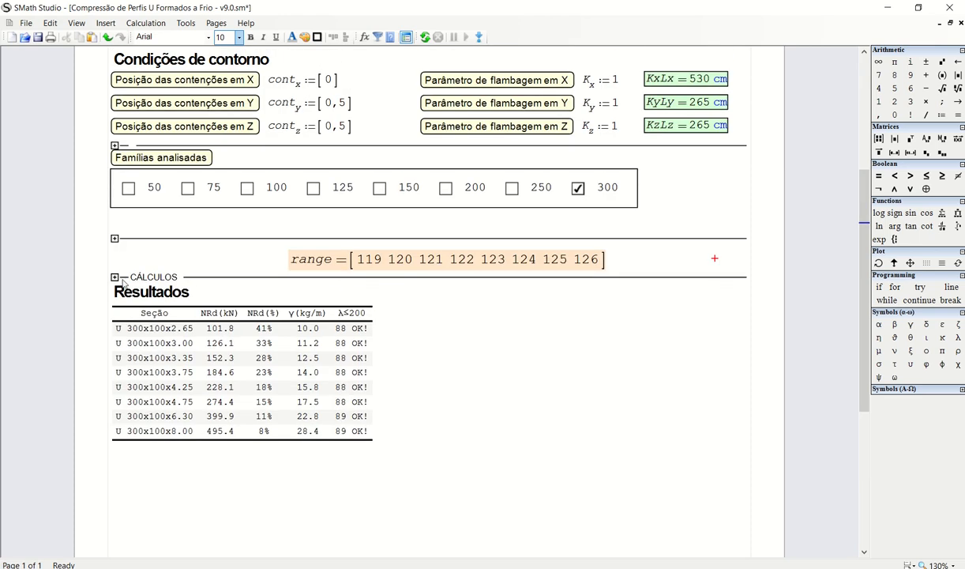
{"action": "left_click", "coordinate": [760, 285]}
{"action": "left_click", "coordinate": [115, 277]}
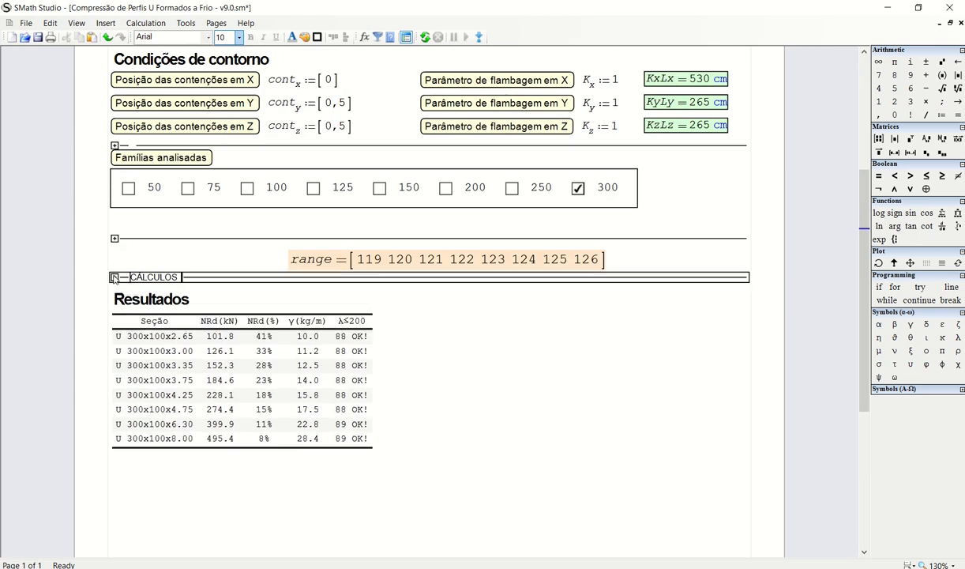
{"action": "scroll", "coordinate": [67, 281], "scroll_direction": "down", "scroll_amount": 1}
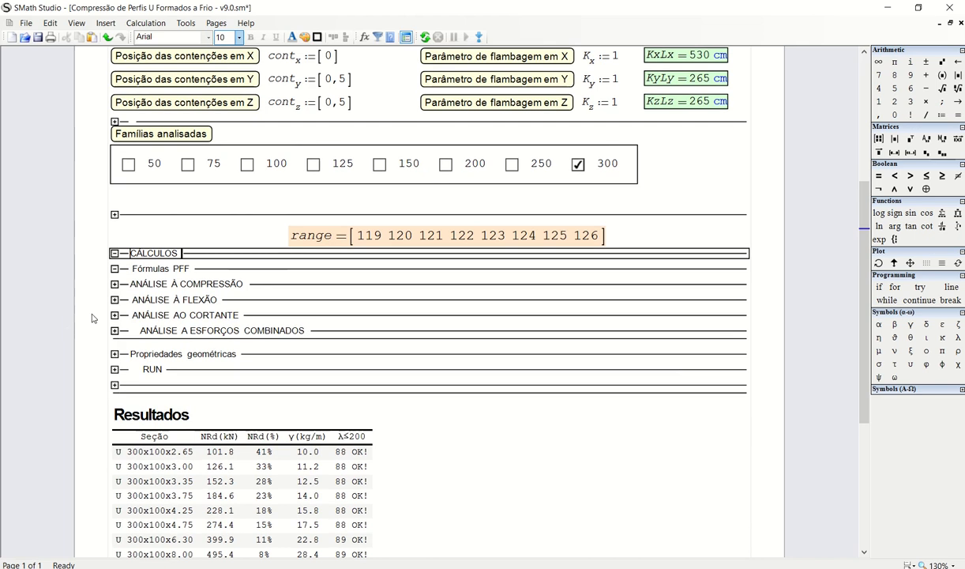
{"action": "left_click", "coordinate": [115, 269]}
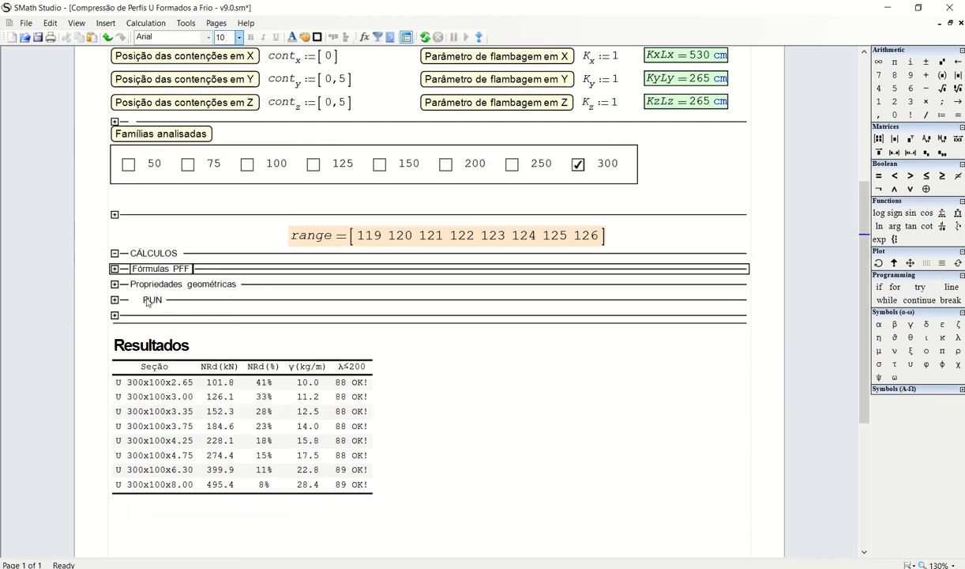
Step: Remove the leading spaces from the RUN area's title
{"action": "left_click", "coordinate": [146, 300]}
{"action": "key", "text": "Home"}
{"action": "key", "text": "Delete"}
{"action": "key", "text": "Delete"}
{"action": "key", "text": "Delete"}
{"action": "key", "text": "Delete"}
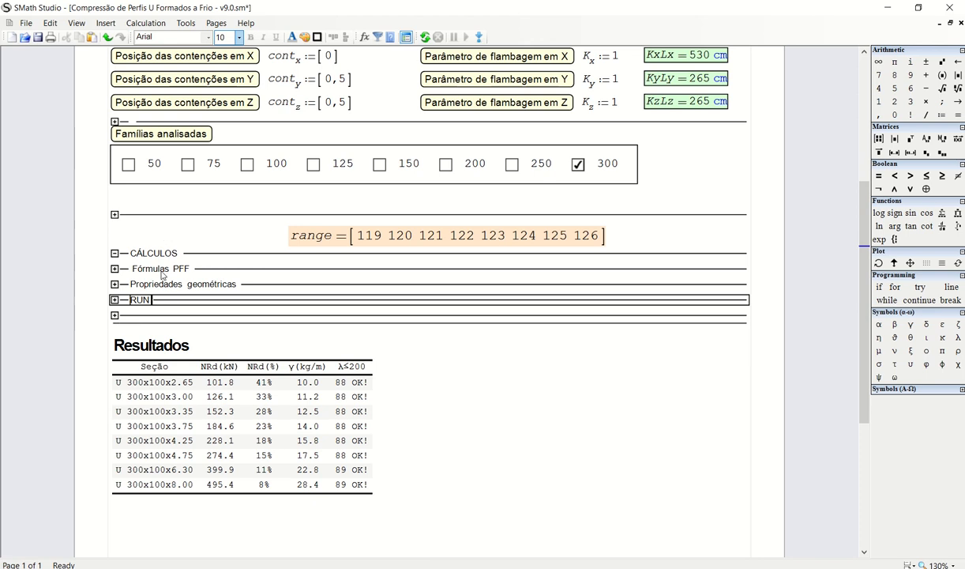
Step: Expand the Fórmulas PFF area and remove the leading spaces from the ANÁLISE A ESFORÇOS COMBINADOS title
{"action": "left_click", "coordinate": [115, 268]}
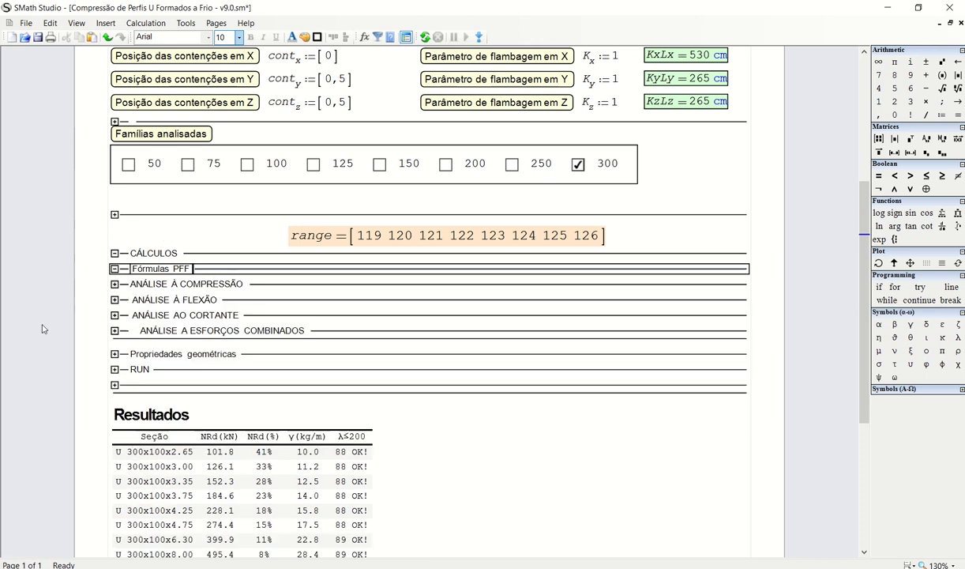
{"action": "key", "text": "BackSpace"}
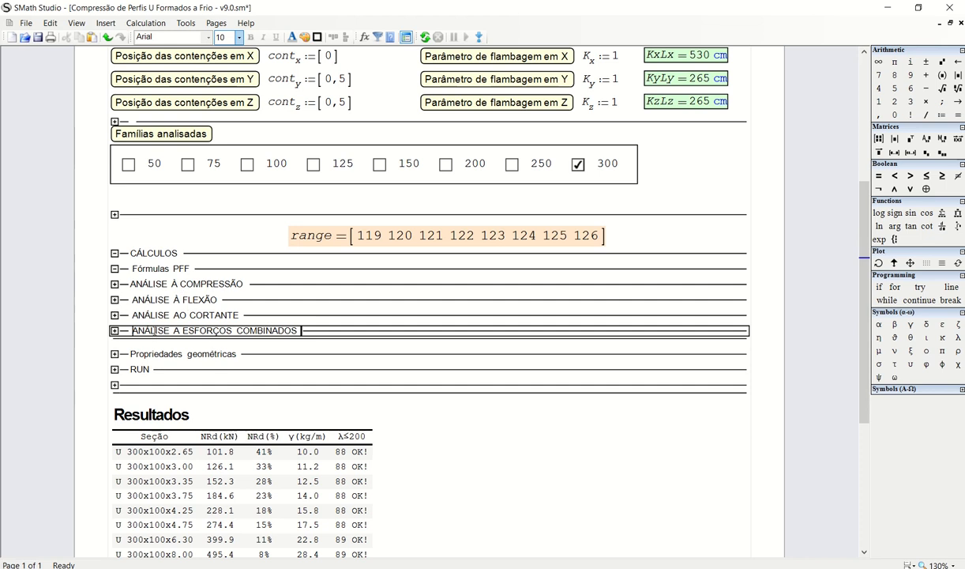
Step: Expand ANÁLISE À COMPRESSÃO and, within it, the Cálculo da Força Axial de Flambagem Global Elástica area
{"action": "left_click", "coordinate": [199, 300]}
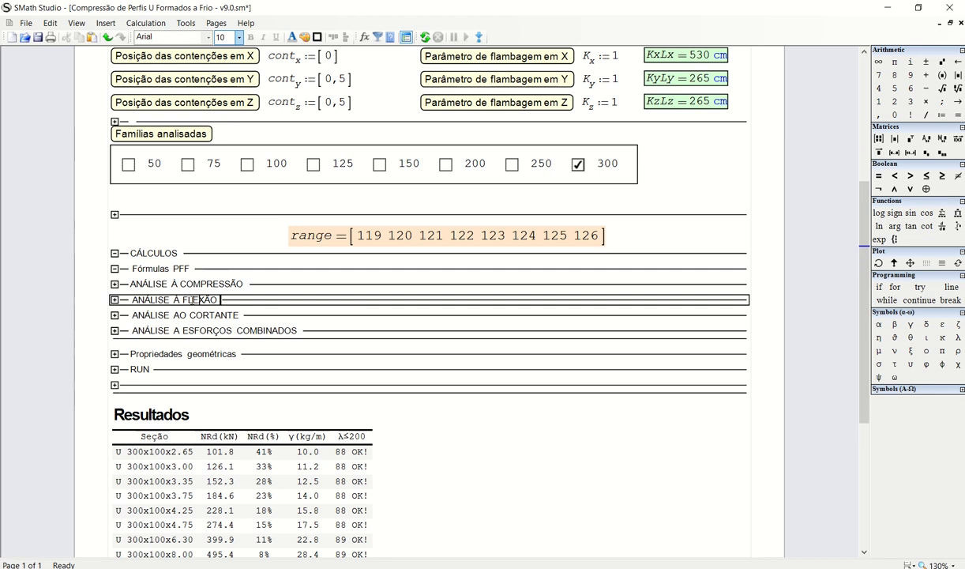
{"action": "left_click", "coordinate": [113, 287]}
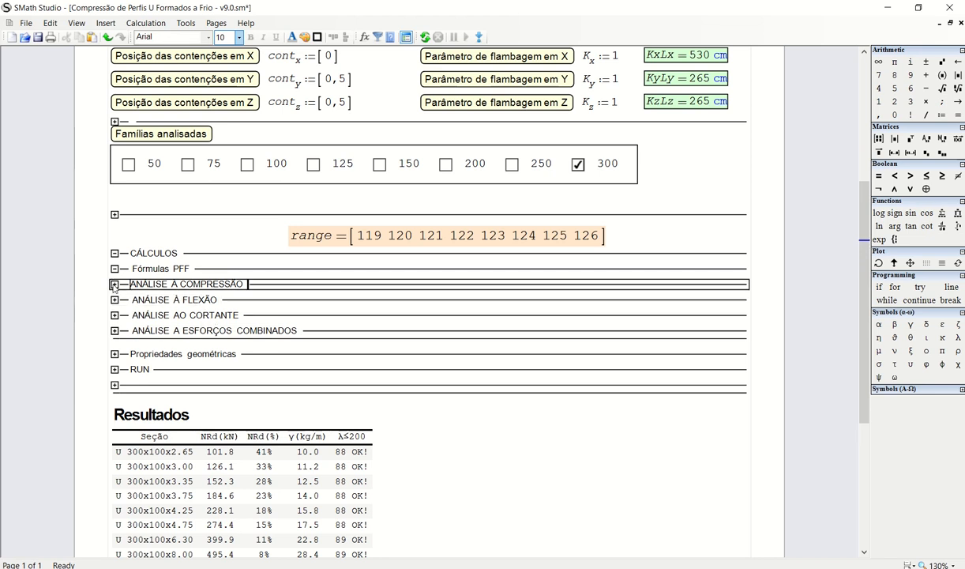
{"action": "left_click", "coordinate": [115, 285]}
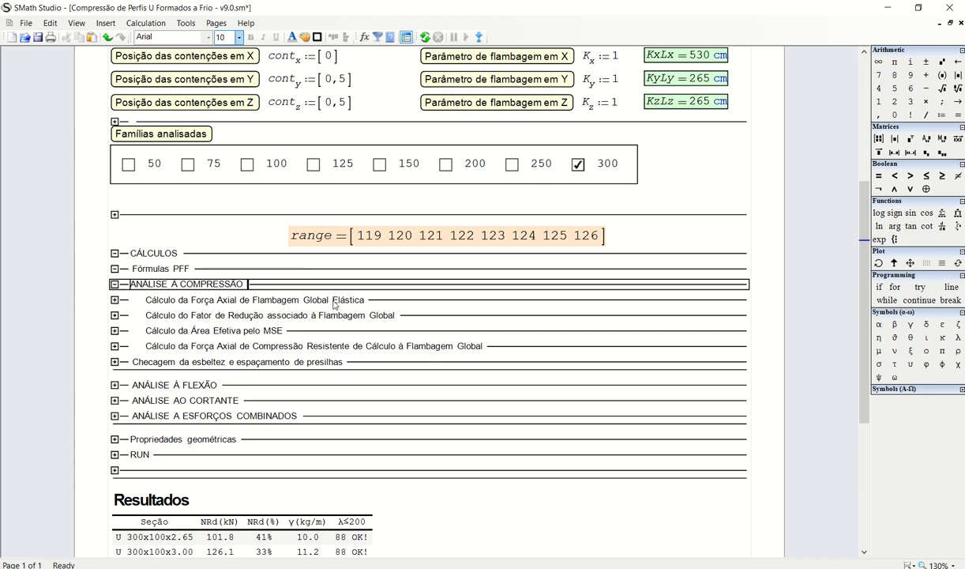
{"action": "left_click", "coordinate": [114, 298]}
{"action": "scroll", "coordinate": [54, 316], "scroll_direction": "down", "scroll_amount": 3}
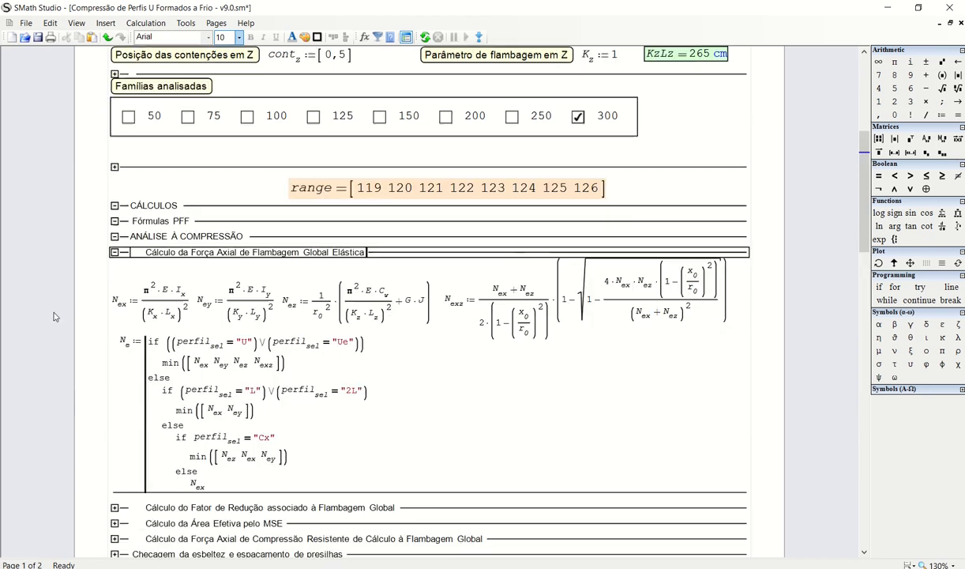
{"action": "scroll", "coordinate": [54, 316], "scroll_direction": "down", "scroll_amount": 1}
{"action": "left_click", "coordinate": [423, 317]}
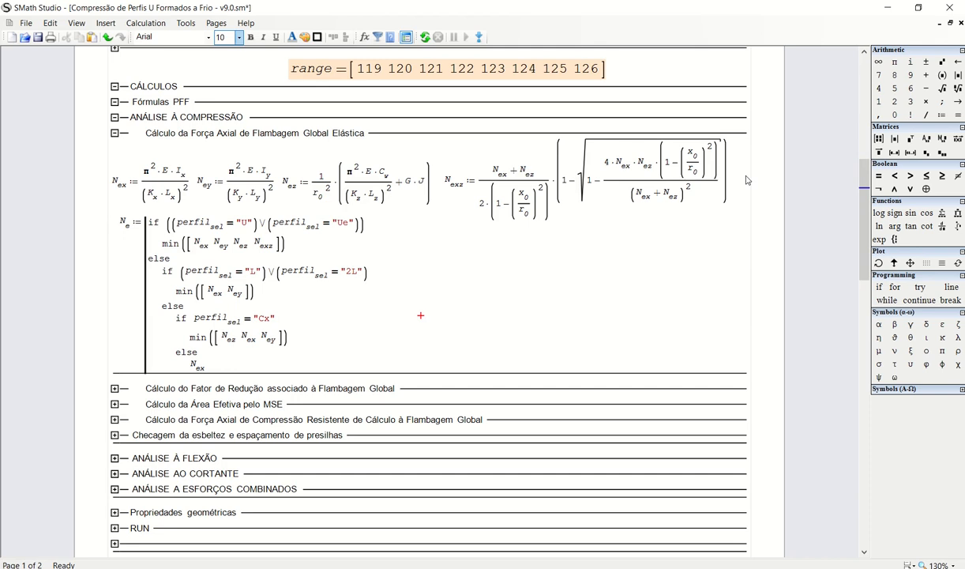
Step: Shift the Nex, Ney and Nez formulas slightly up to line up with Nexz, and move the Ne program block up as well
{"action": "left_click_drag", "start_coordinate": [746, 175], "coordinate": [82, 209]}
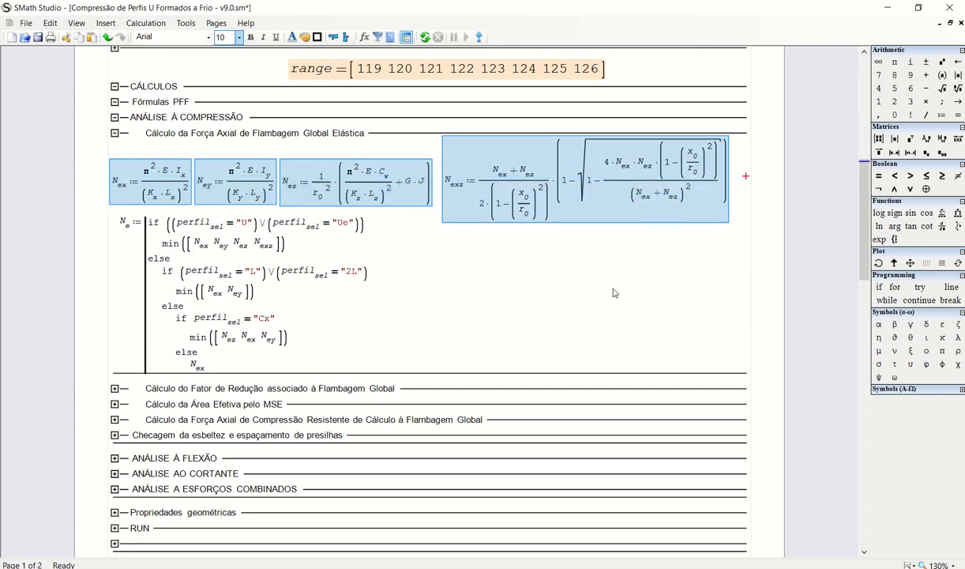
{"action": "left_click_drag", "start_coordinate": [413, 147], "coordinate": [142, 188]}
{"action": "left_click", "coordinate": [543, 274]}
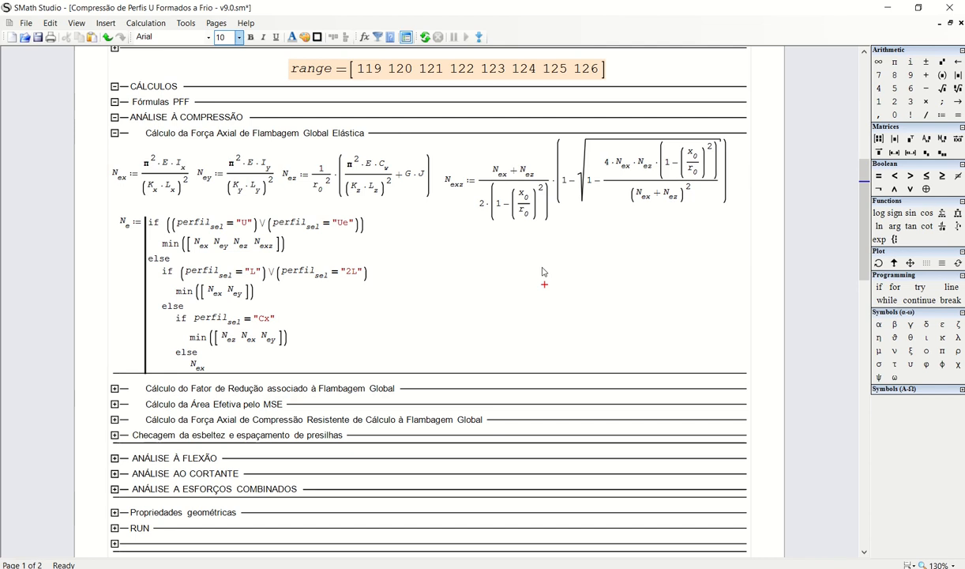
{"action": "left_click_drag", "start_coordinate": [512, 267], "coordinate": [347, 272]}
{"action": "left_click", "coordinate": [768, 192]}
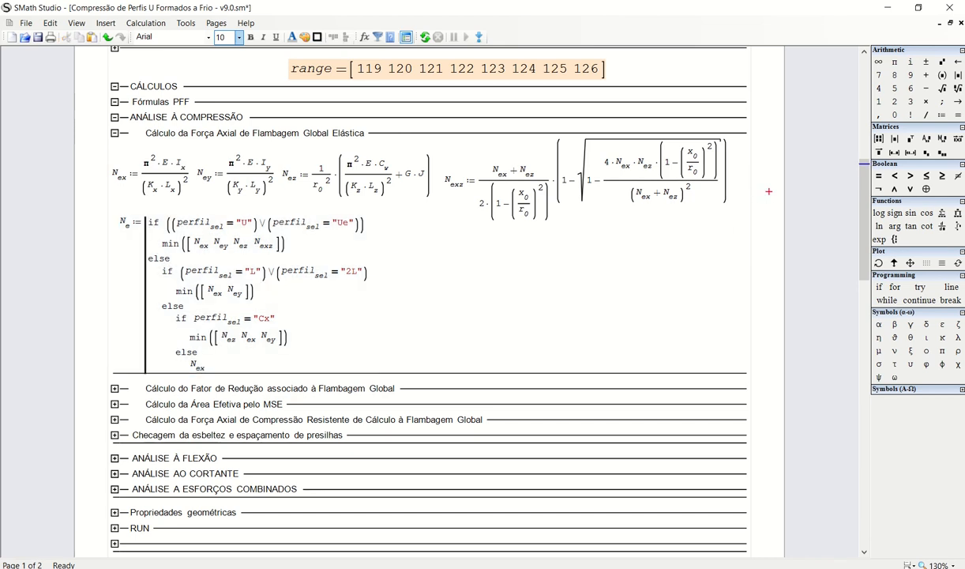
{"action": "left_click", "coordinate": [613, 276]}
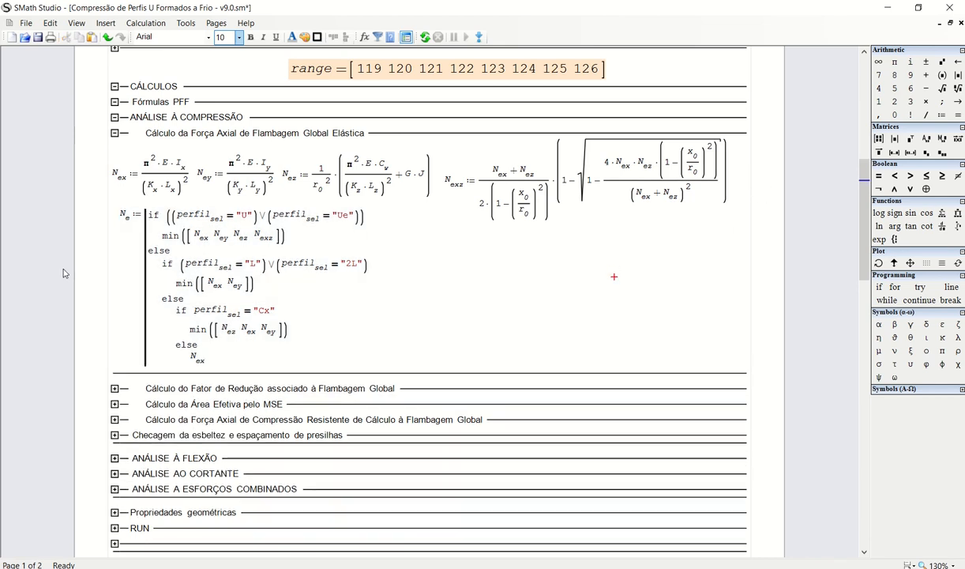
Step: Examine the Ne program's first branch, checking which buckling forces enter the minimum for the "U" and "Ue" profiles
{"action": "double_click", "coordinate": [127, 214]}
{"action": "left_click", "coordinate": [507, 285]}
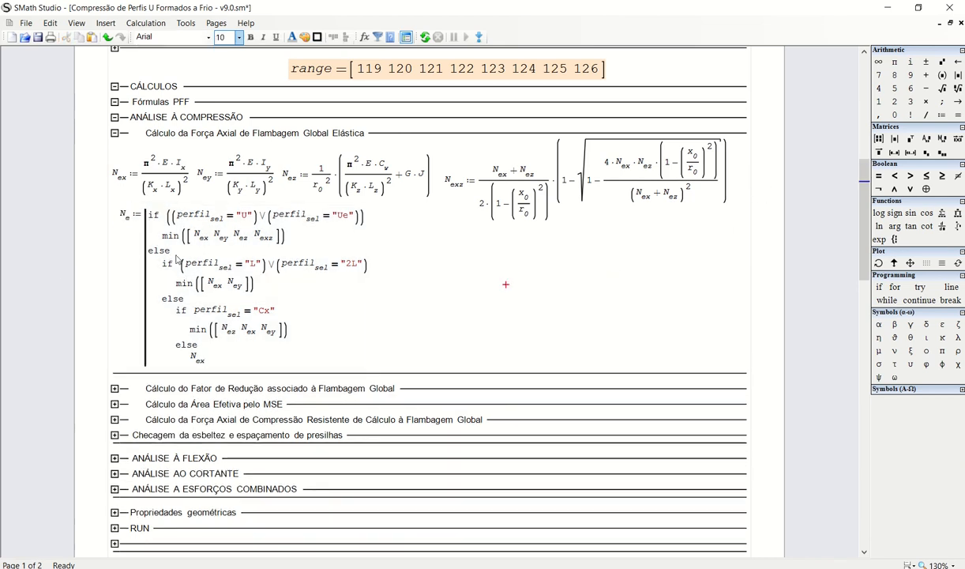
{"action": "double_click", "coordinate": [244, 216]}
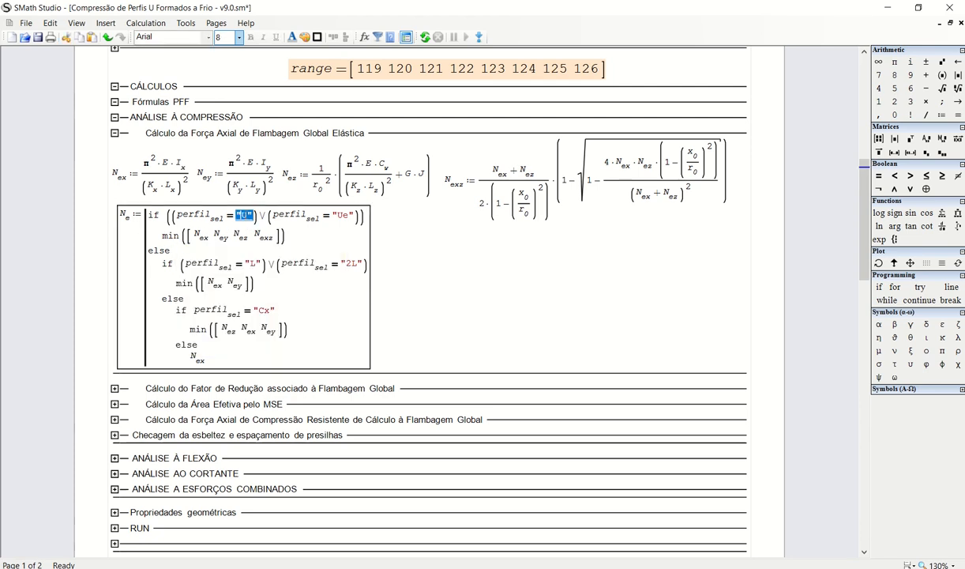
{"action": "double_click", "coordinate": [338, 214]}
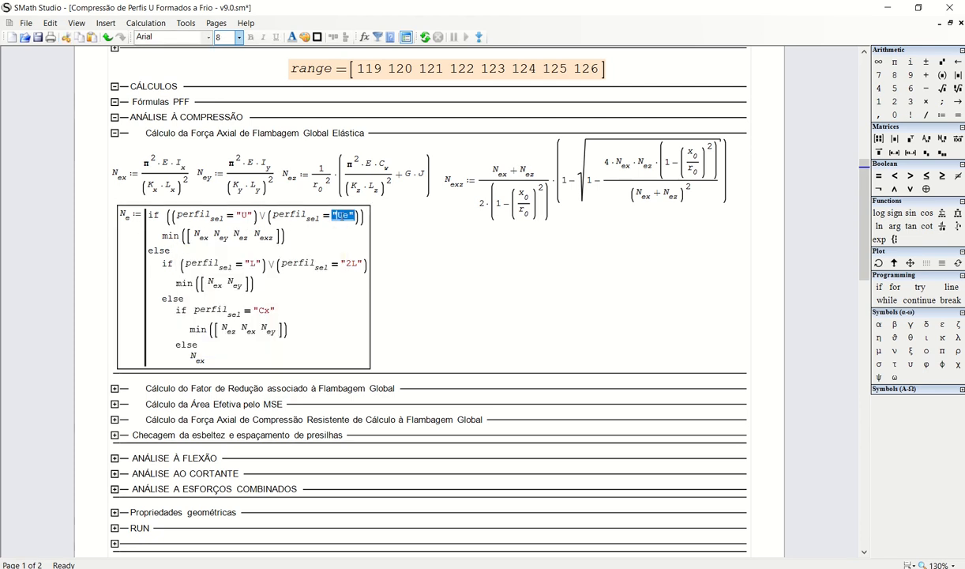
{"action": "double_click", "coordinate": [125, 215]}
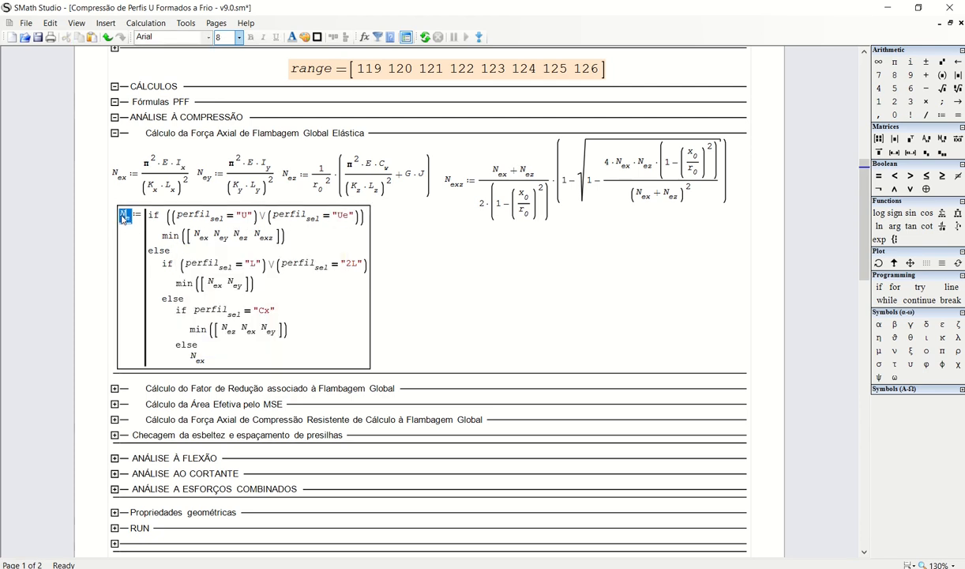
{"action": "double_click", "coordinate": [169, 235]}
{"action": "left_click", "coordinate": [174, 245]}
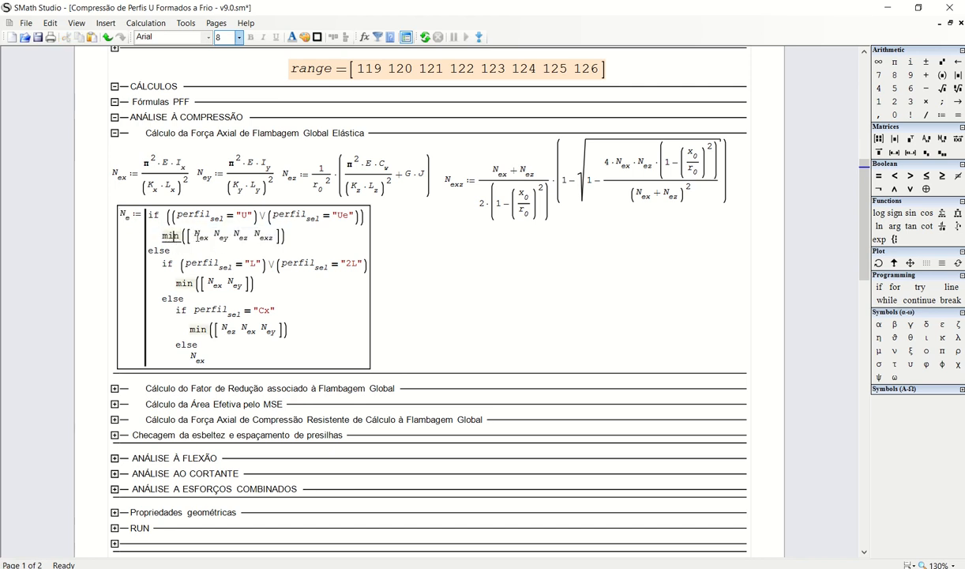
{"action": "double_click", "coordinate": [200, 235]}
{"action": "double_click", "coordinate": [219, 236]}
{"action": "double_click", "coordinate": [240, 236]}
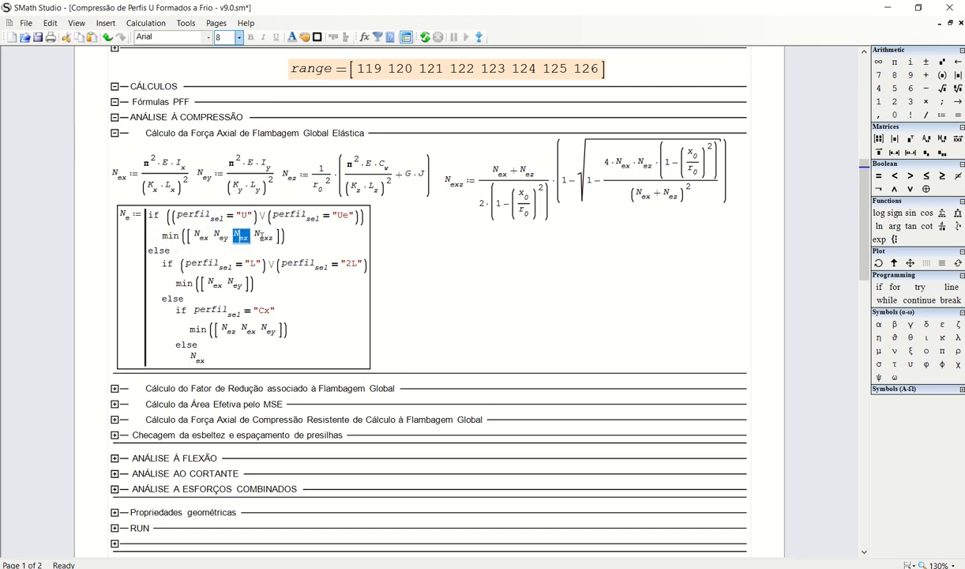
{"action": "double_click", "coordinate": [265, 236]}
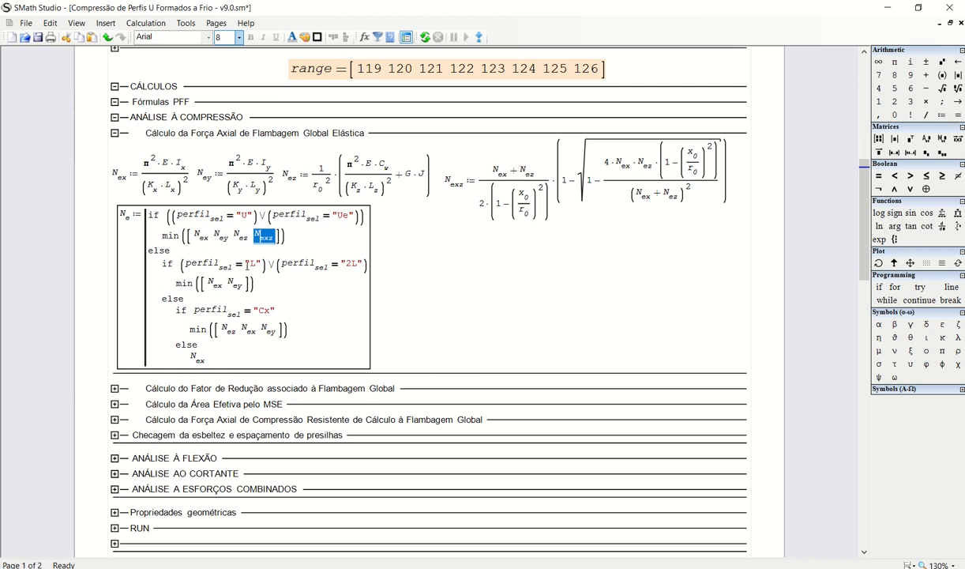
Step: Examine the Ne program's remaining branches, checking which buckling forces enter the minimum for the "L", "2L" and "Cx" profiles
{"action": "double_click", "coordinate": [251, 264]}
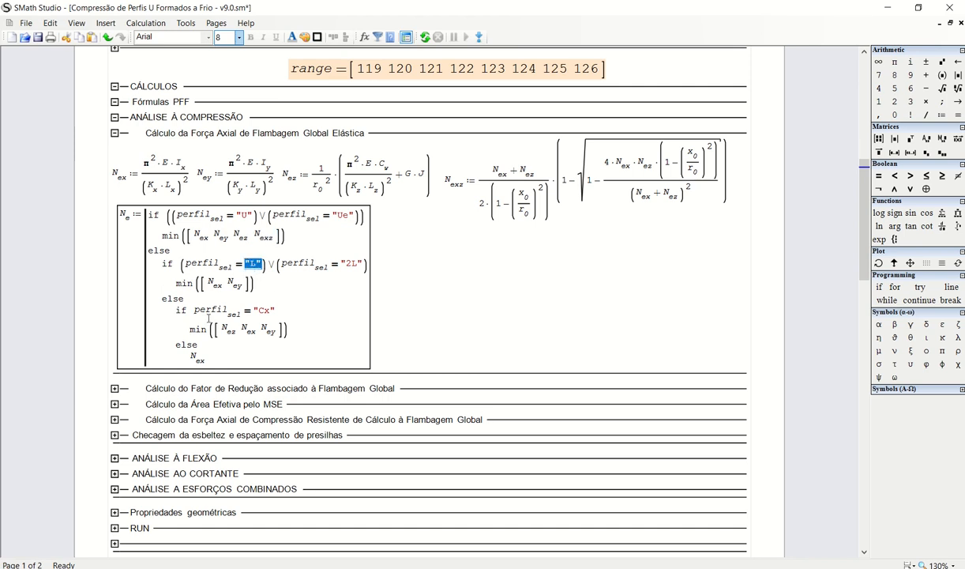
{"action": "double_click", "coordinate": [208, 283]}
{"action": "left_click", "coordinate": [233, 285]}
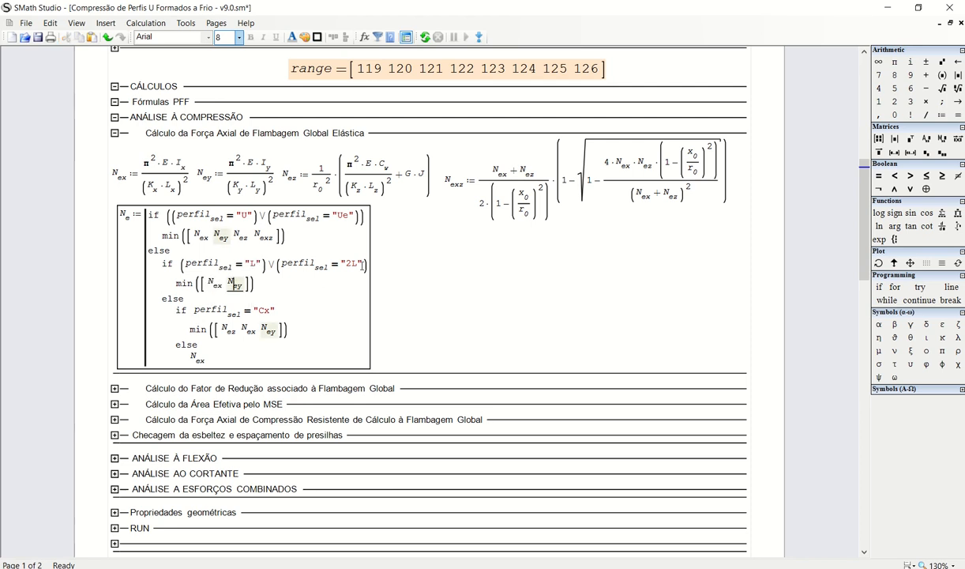
{"action": "double_click", "coordinate": [265, 310]}
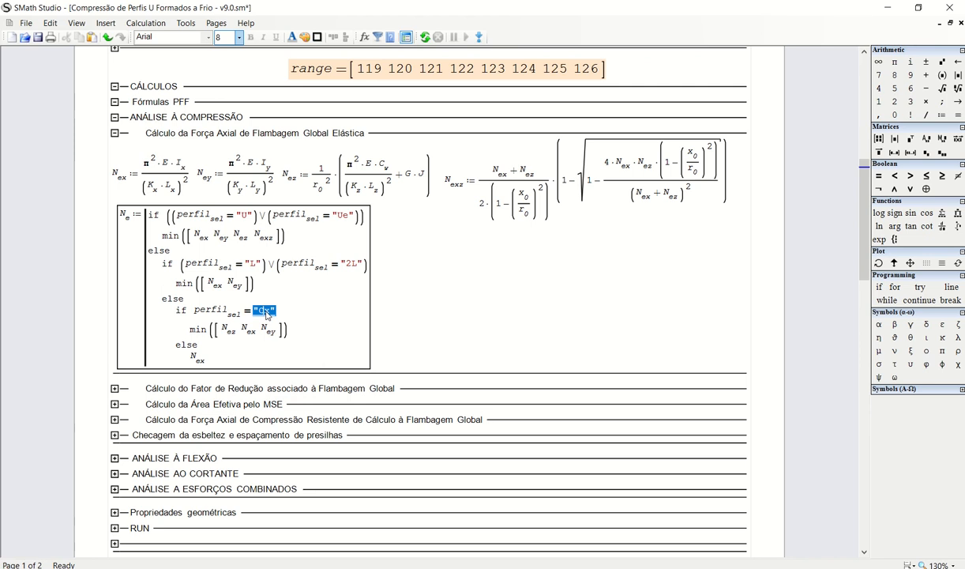
{"action": "double_click", "coordinate": [228, 330]}
{"action": "double_click", "coordinate": [249, 330]}
{"action": "double_click", "coordinate": [268, 331]}
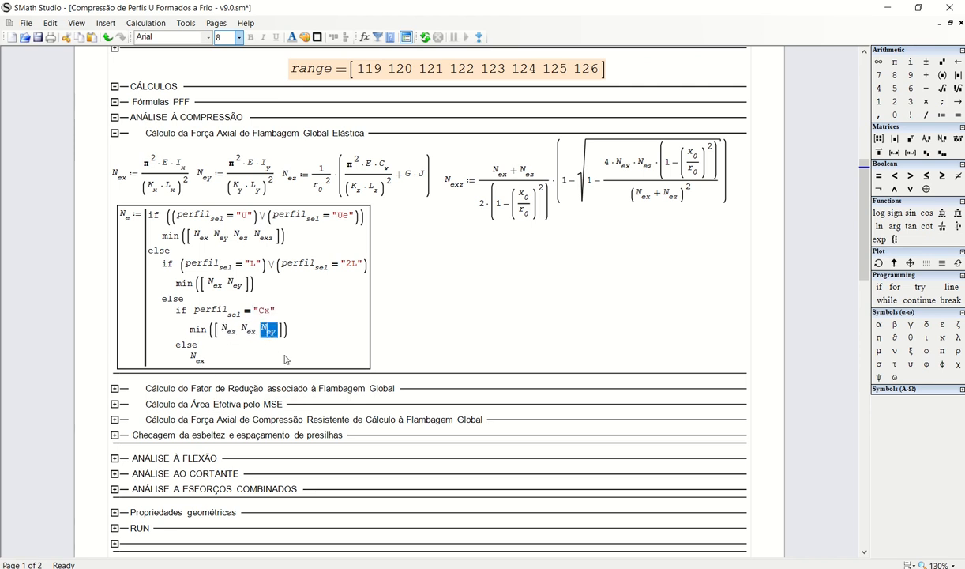
{"action": "left_click", "coordinate": [251, 334]}
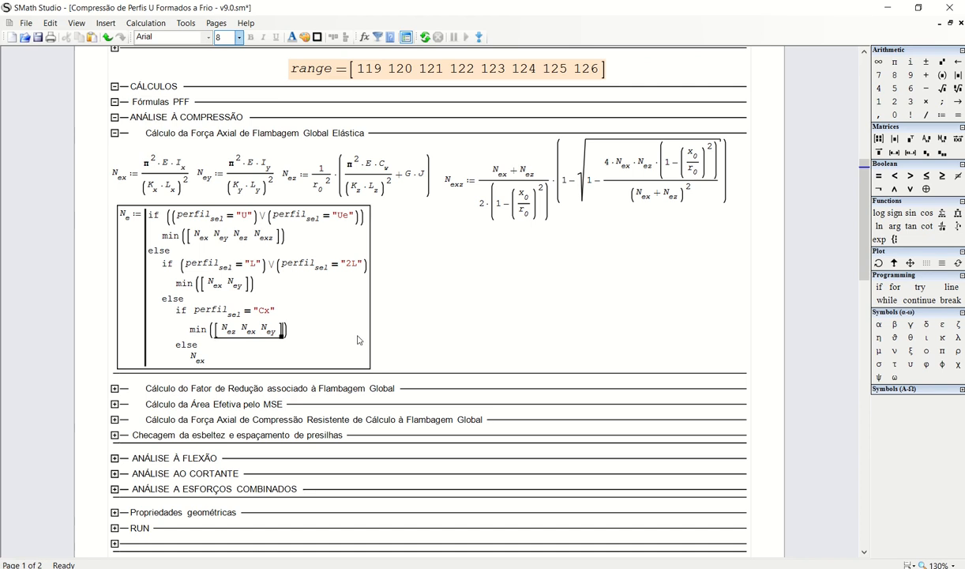
{"action": "left_click", "coordinate": [398, 324]}
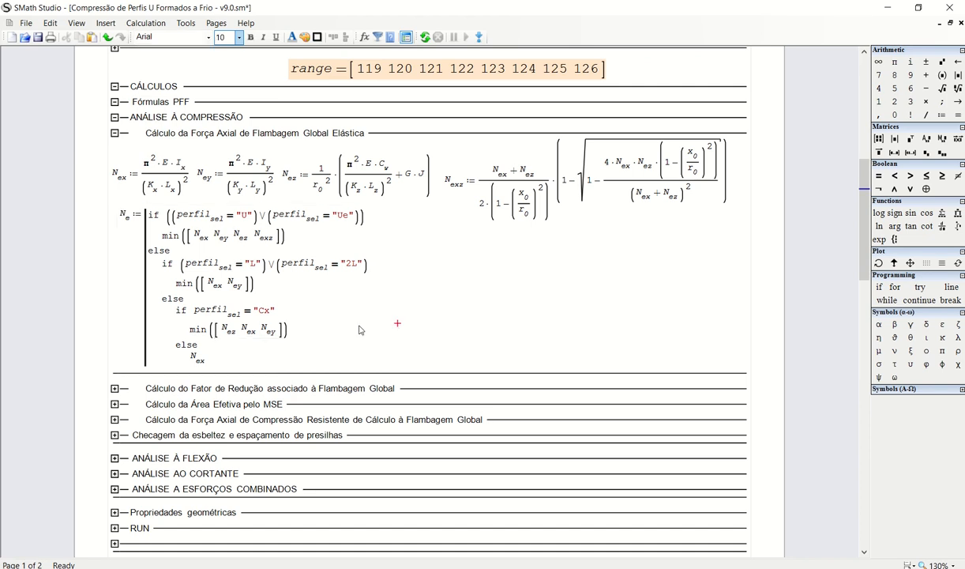
Step: Select the four buckling-force formulas Nex, Ney, Nez and Nexz together to review them, and clear the selection
{"action": "left_click", "coordinate": [459, 307]}
{"action": "left_click_drag", "start_coordinate": [754, 152], "coordinate": [95, 187]}
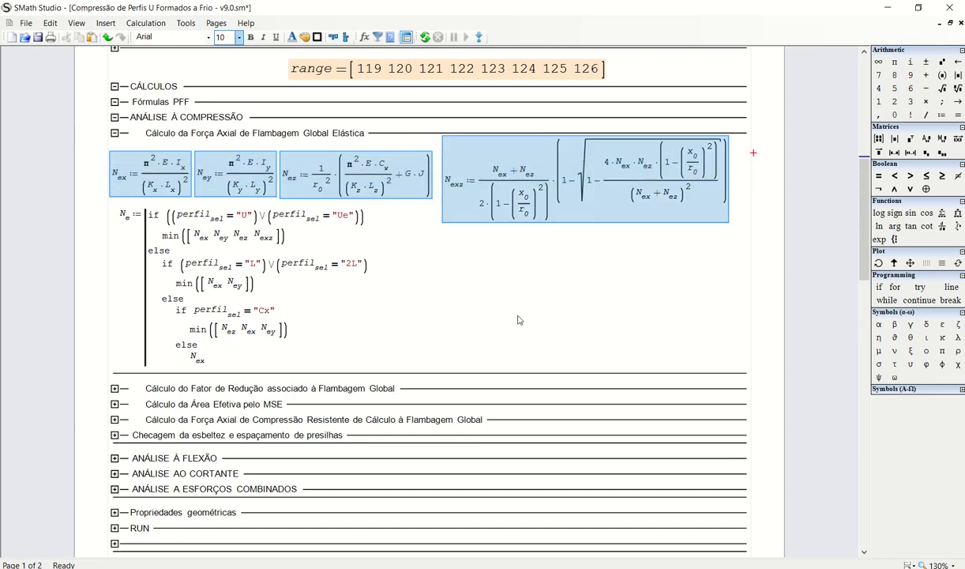
{"action": "left_click", "coordinate": [514, 316]}
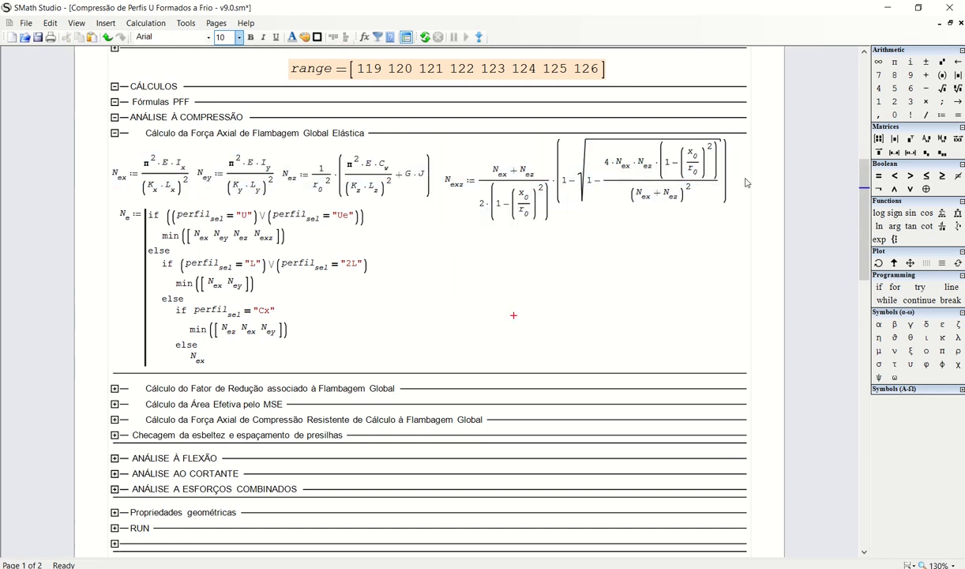
Step: Move the Nexz formula slightly left, closer to the Nez formula, and clear the selection
{"action": "left_click_drag", "start_coordinate": [776, 168], "coordinate": [590, 195]}
{"action": "key", "text": "Left"}
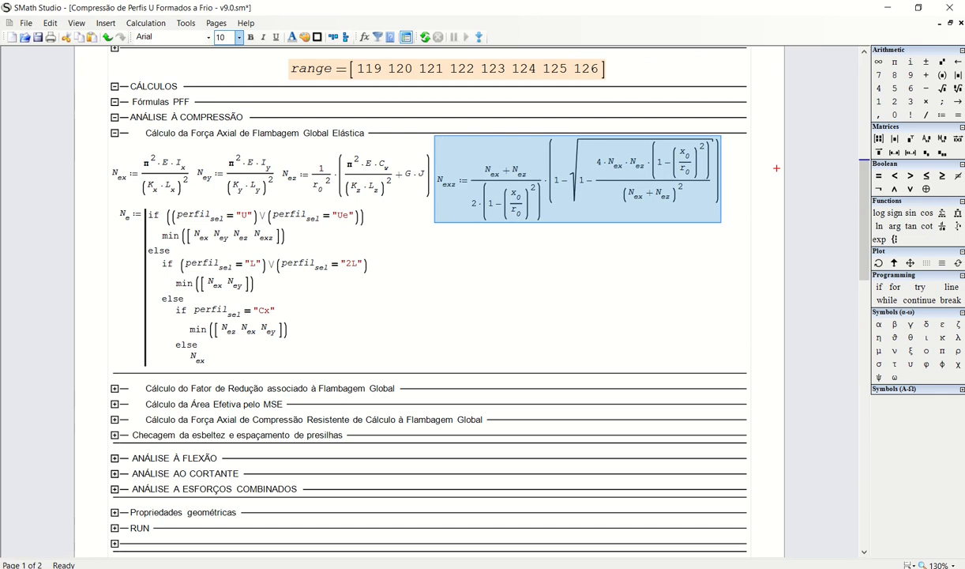
{"action": "left_click", "coordinate": [553, 316]}
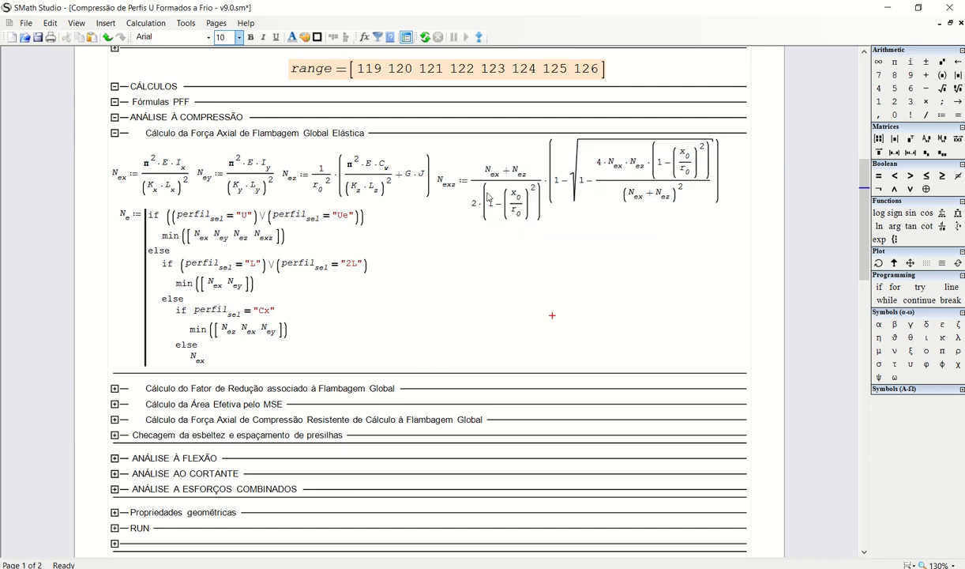
{"action": "left_click", "coordinate": [436, 179]}
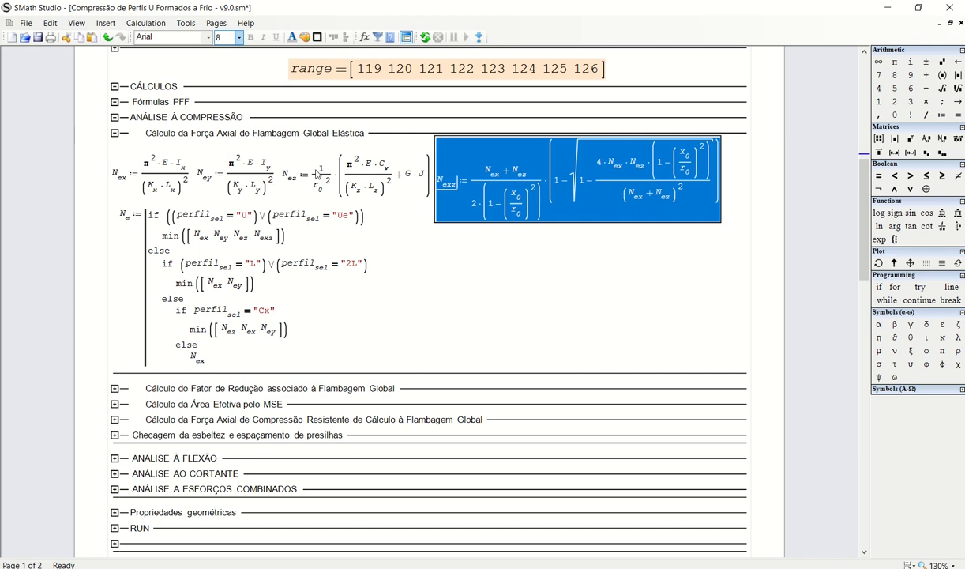
{"action": "left_click", "coordinate": [244, 170]}
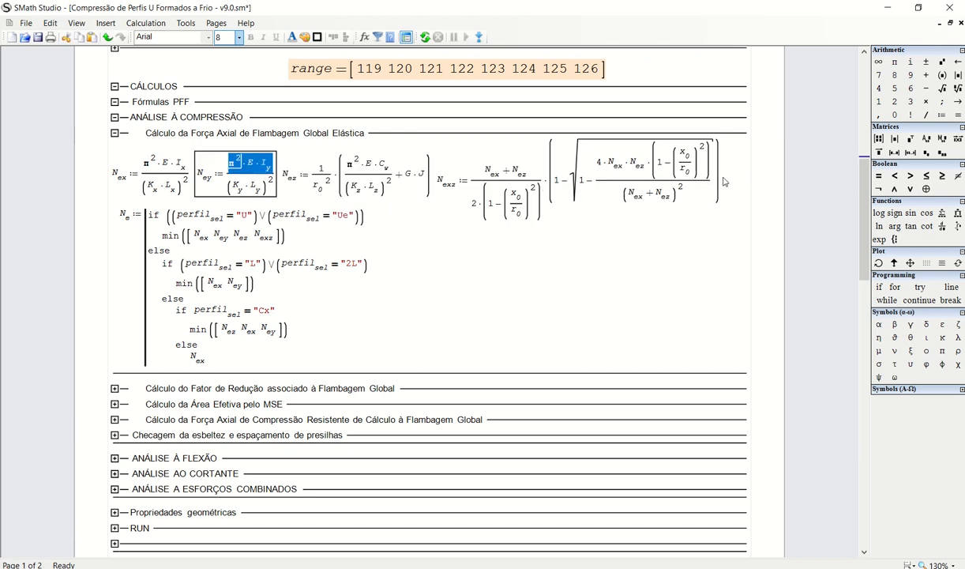
{"action": "left_click", "coordinate": [772, 141]}
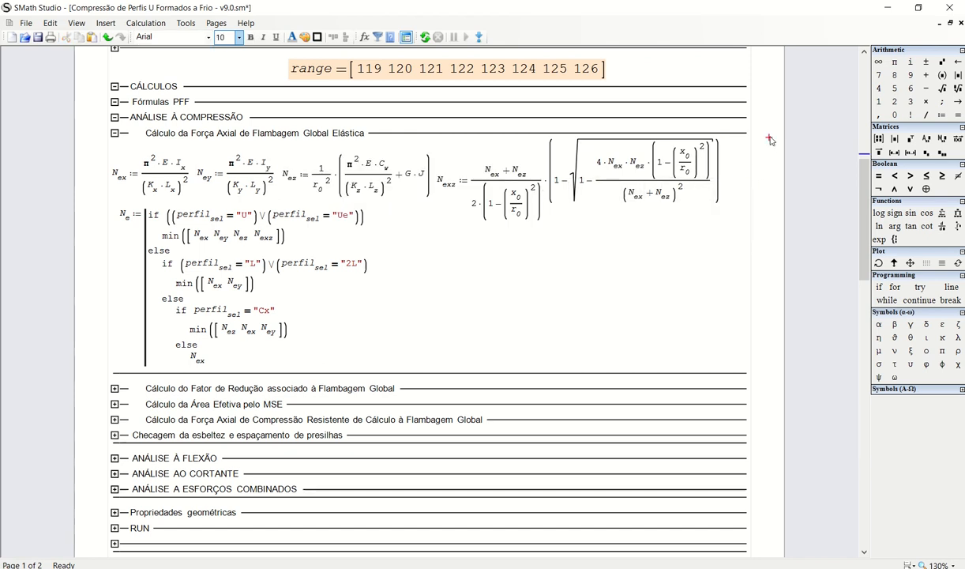
{"action": "key", "text": "Return"}
{"action": "key", "text": "Return"}
{"action": "key", "text": "Return"}
{"action": "key", "text": "Return"}
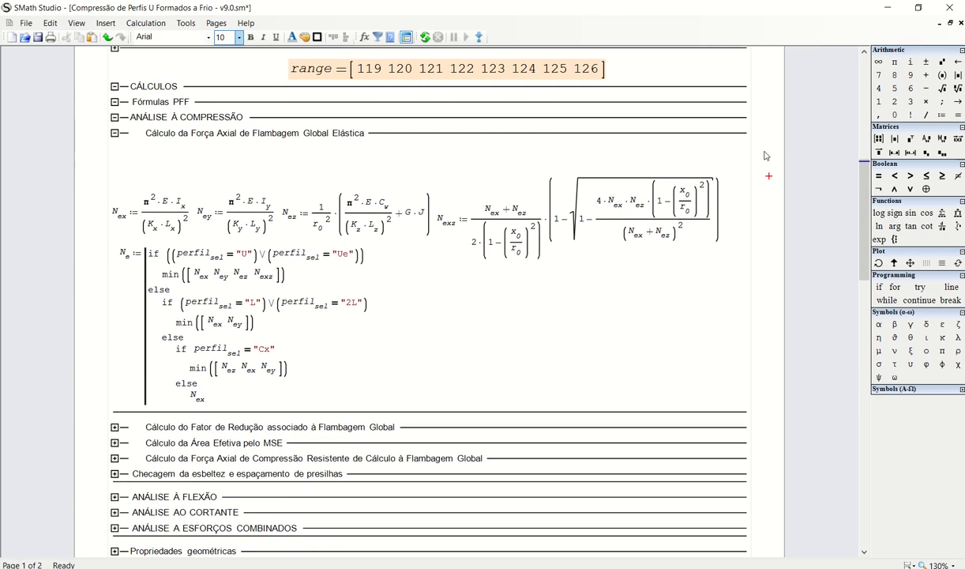
{"action": "left_click", "coordinate": [760, 146]}
{"action": "key", "text": "BackSpace"}
{"action": "key", "text": "BackSpace"}
{"action": "key", "text": "BackSpace"}
{"action": "key", "text": "BackSpace"}
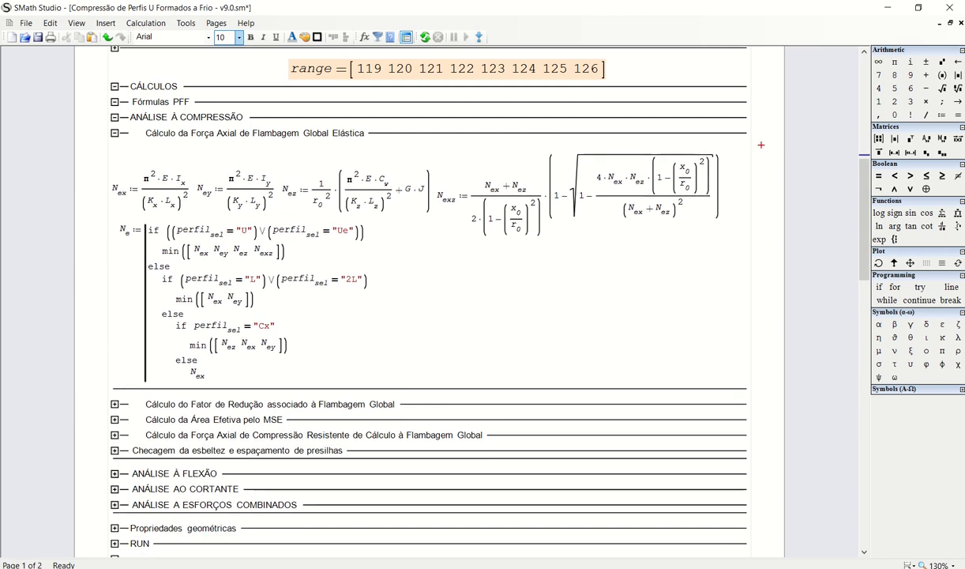
Step: Select the Nexz formula and move it slightly down to align it with Nex, Ney and Nez
{"action": "left_click", "coordinate": [676, 202]}
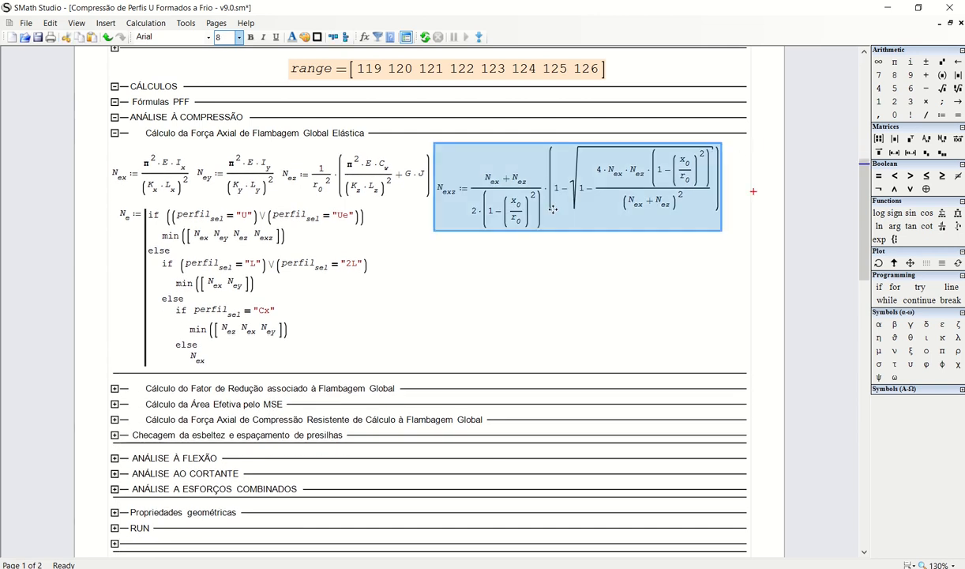
Step: Copy the variable name Nex from its definition into the blank area beside the Ne program and evaluate it numerically there
{"action": "double_click", "coordinate": [119, 174]}
{"action": "key", "text": "ctrl+c"}
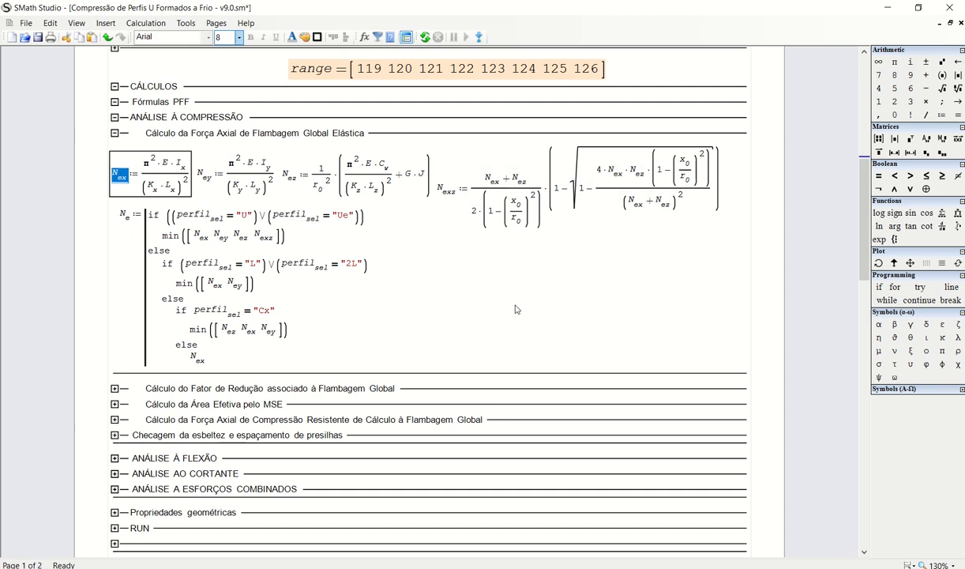
{"action": "left_click", "coordinate": [513, 272]}
{"action": "key", "text": "ctrl+v"}
{"action": "type", "text": "="}
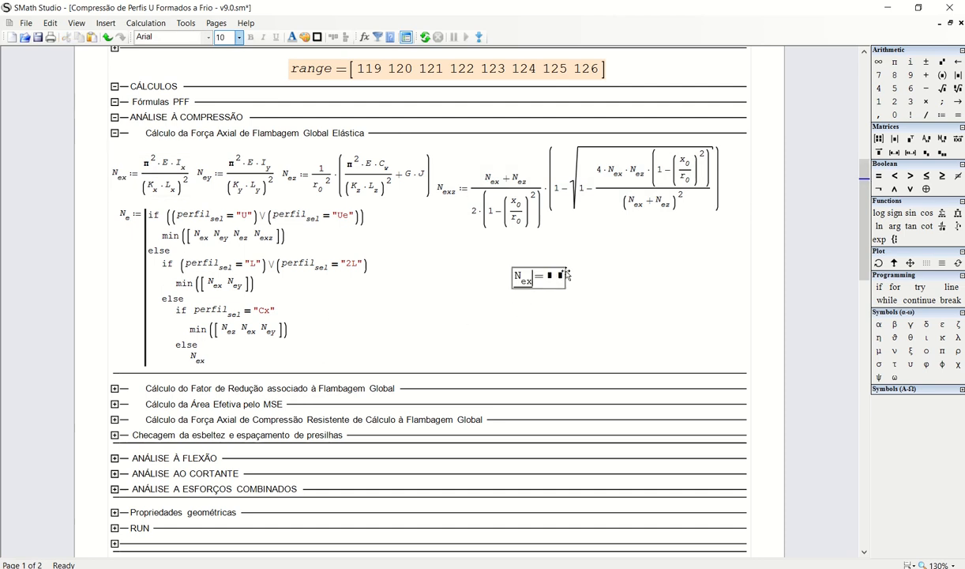
{"action": "left_click", "coordinate": [590, 269]}
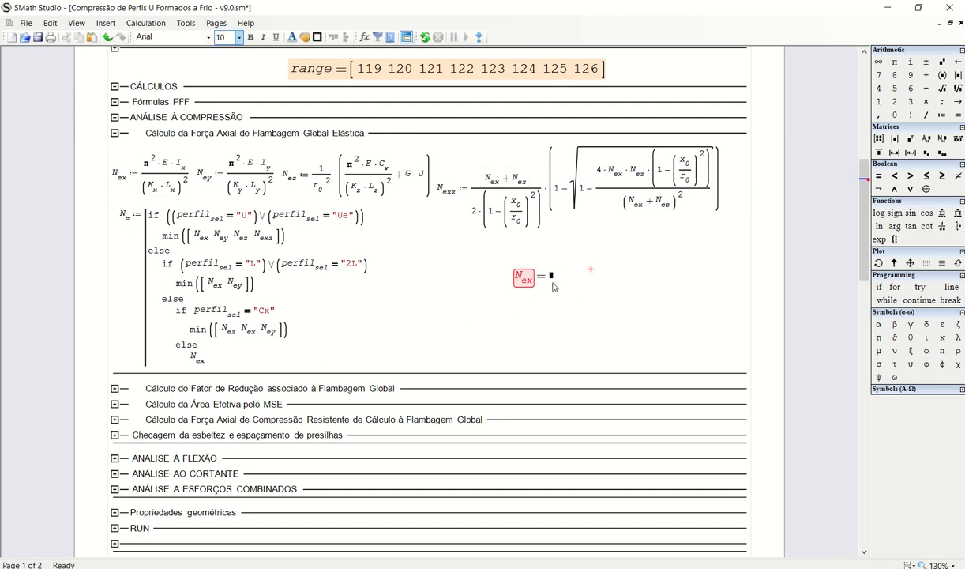
{"action": "left_click", "coordinate": [575, 261]}
{"action": "mouse_move", "coordinate": [523, 276]}
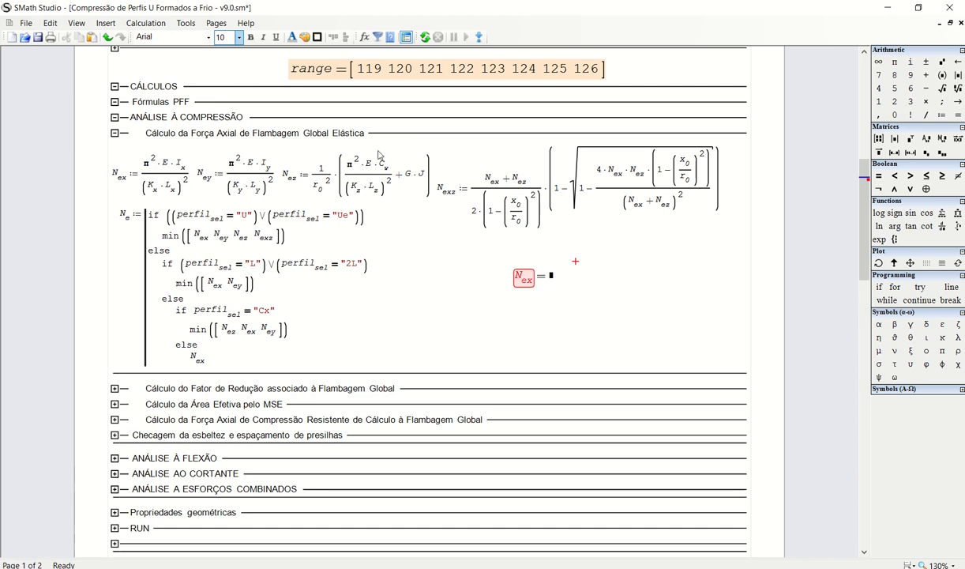